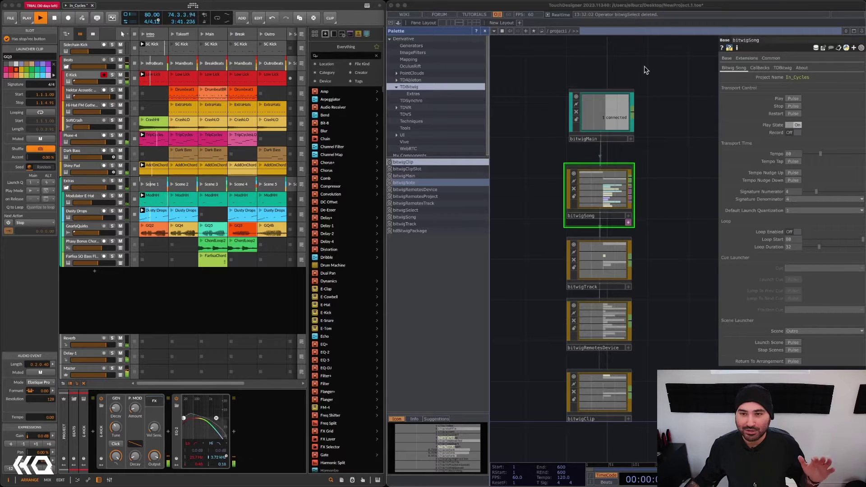
- Stop the Bitwig playback and delete all five Bitwig components from the TouchDesigner network
click(55, 18)
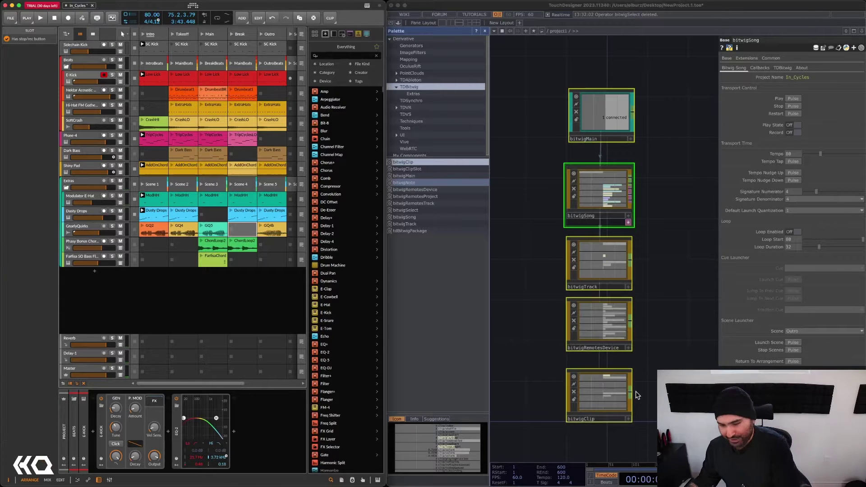
click(676, 189)
drag(687, 100, 546, 427)
key(Delete)
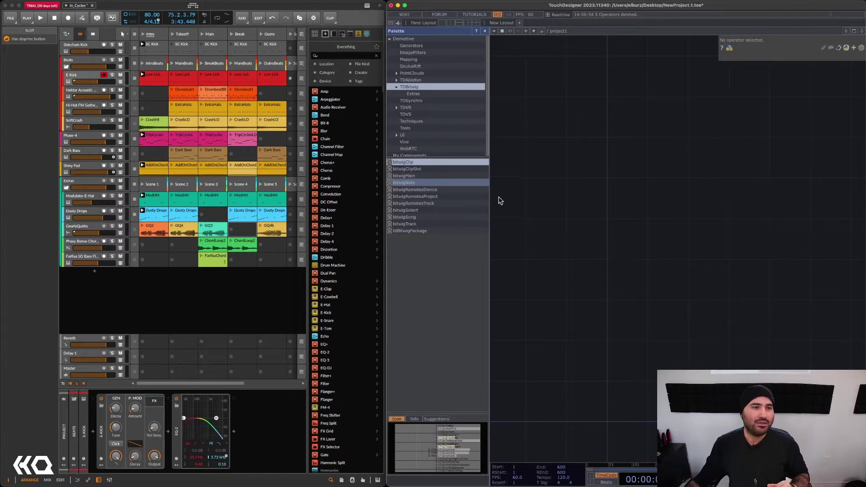
- Open the Controllers settings in Bitwig Studio and remove the existing TouchDesigner controller
click(241, 7)
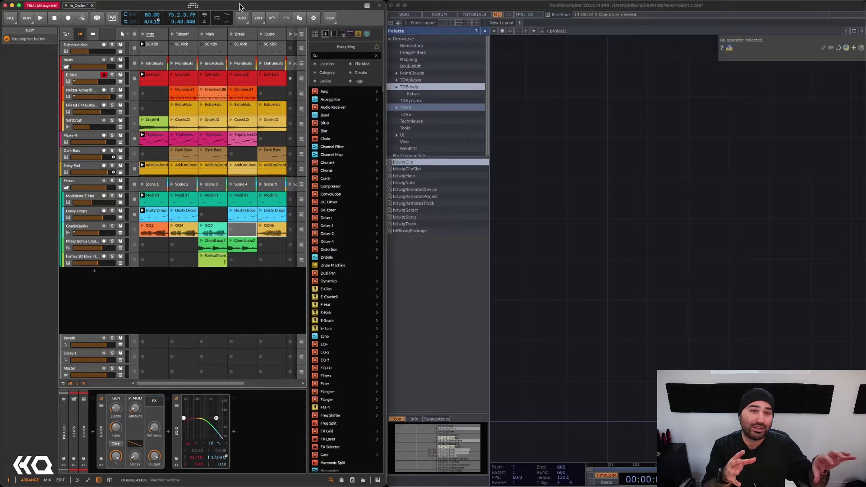
click(194, 6)
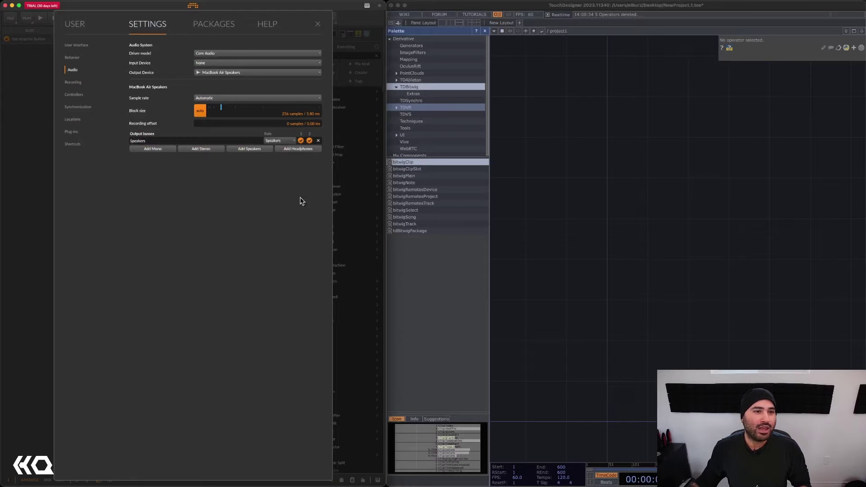
click(75, 95)
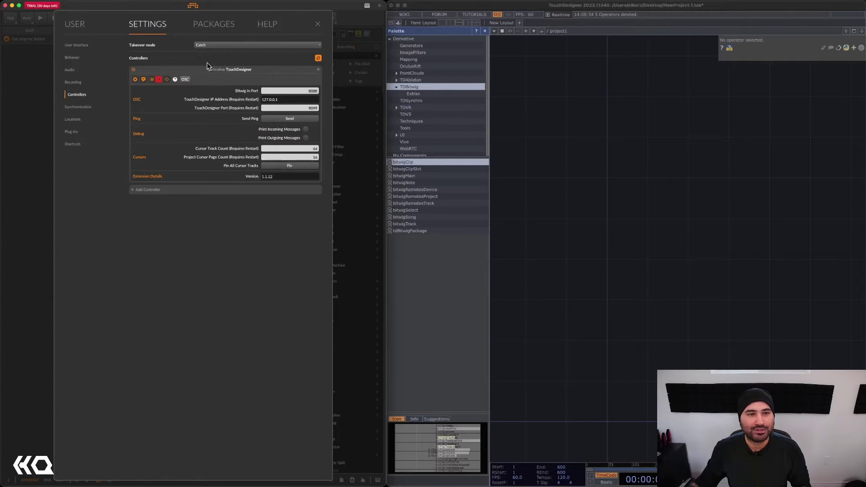
click(319, 71)
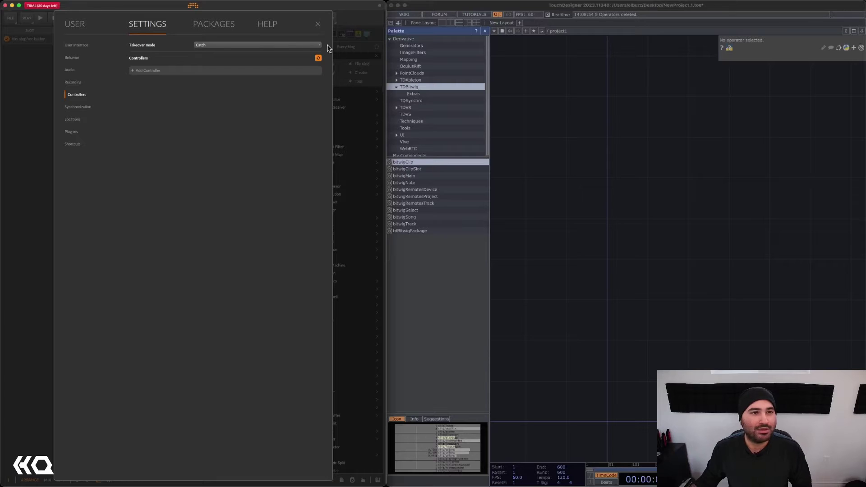
- Add a controller with hardware vendor Derivative, using the second TouchDesigner product, the one credited to Derivative
click(143, 71)
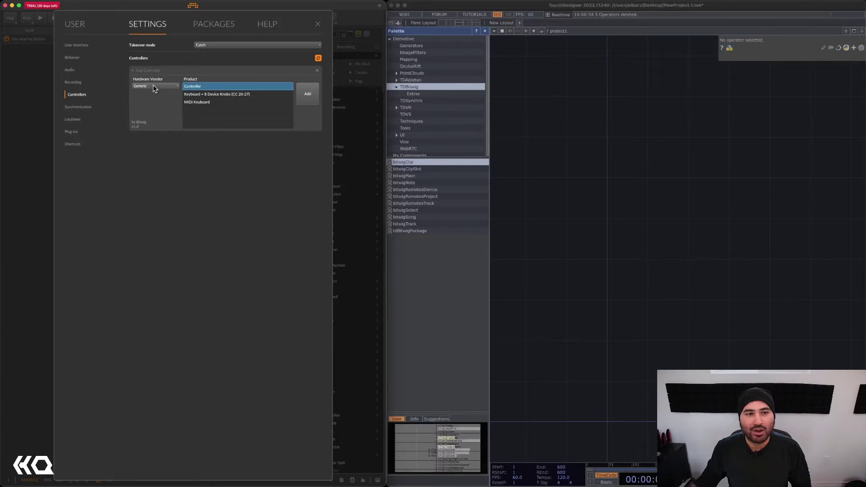
click(141, 86)
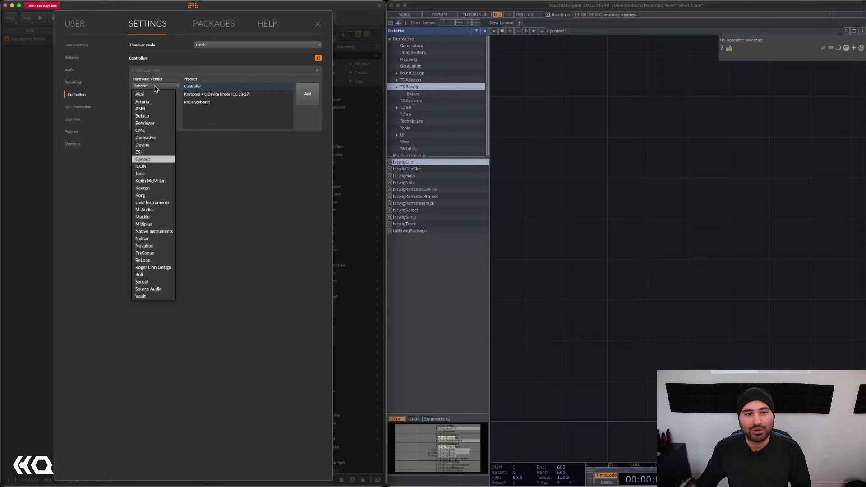
click(163, 142)
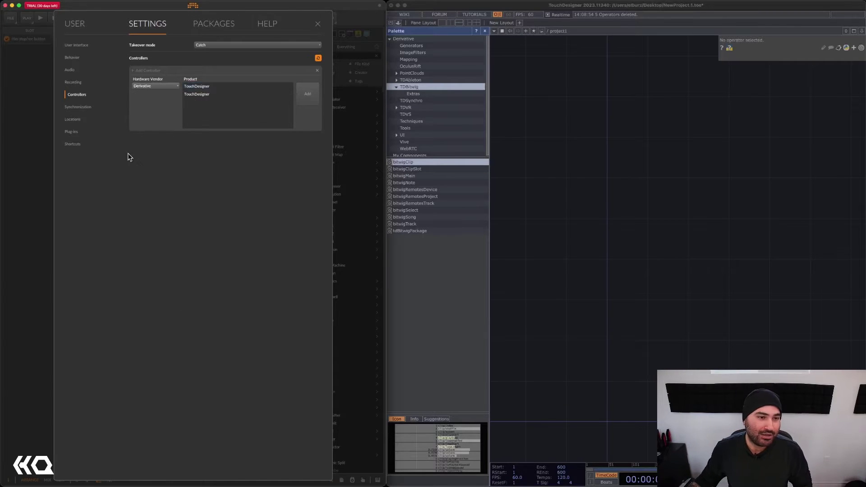
click(204, 86)
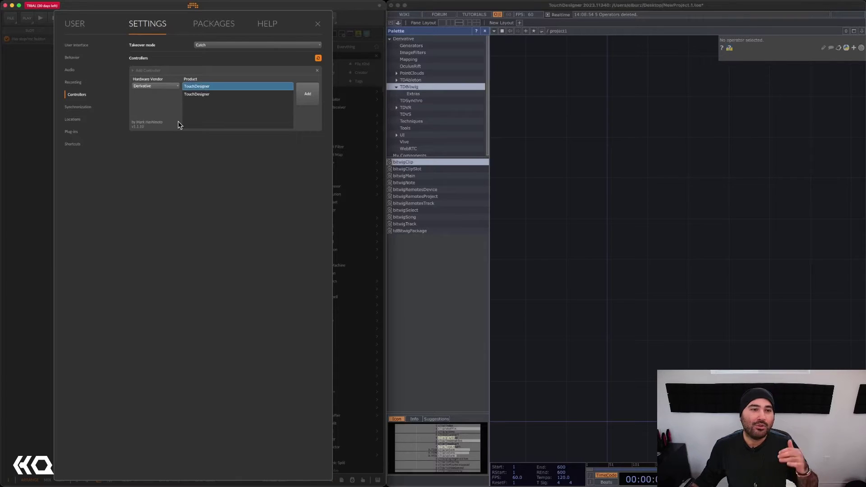
click(204, 95)
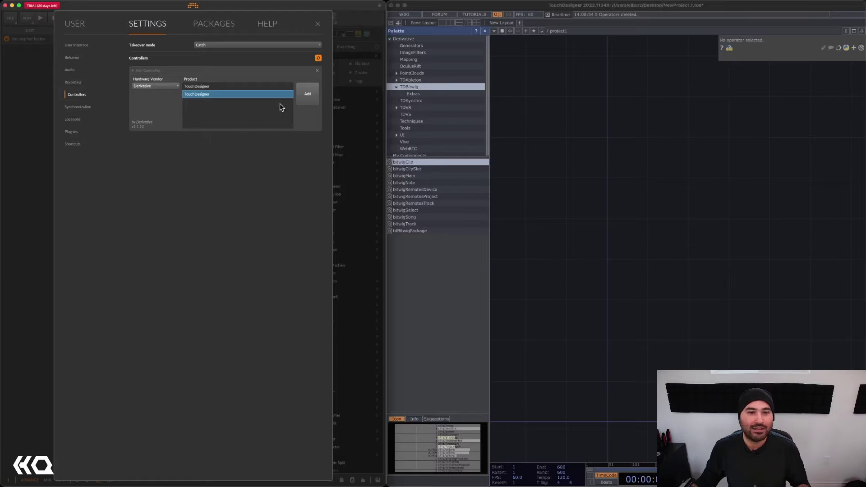
click(301, 92)
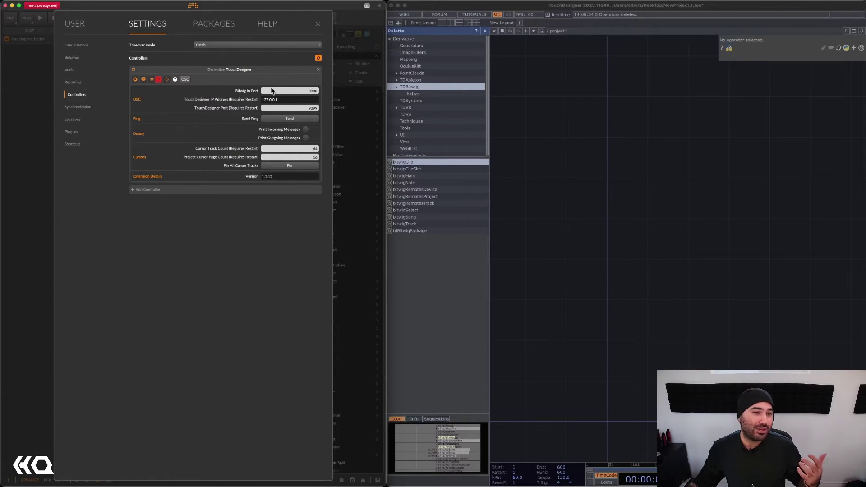
- Confirm the controller's TouchDesigner IP address as 127.0.0.1 and close Bitwig's settings
click(276, 99)
key(Return)
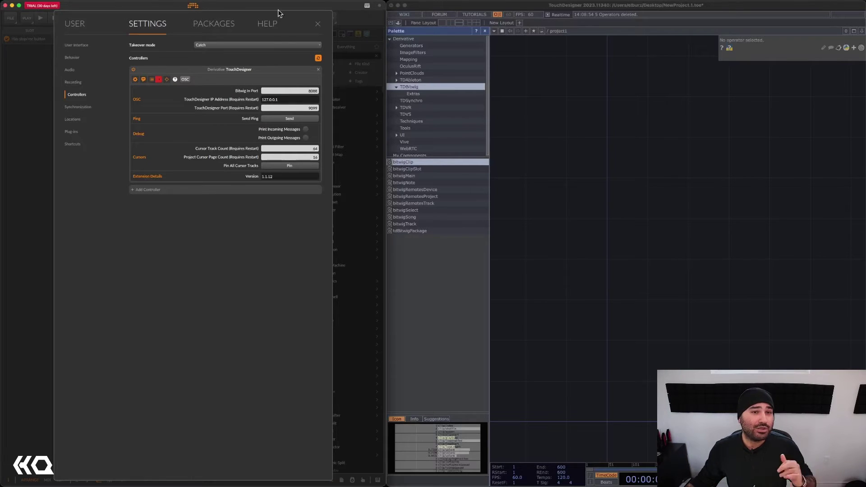
click(318, 24)
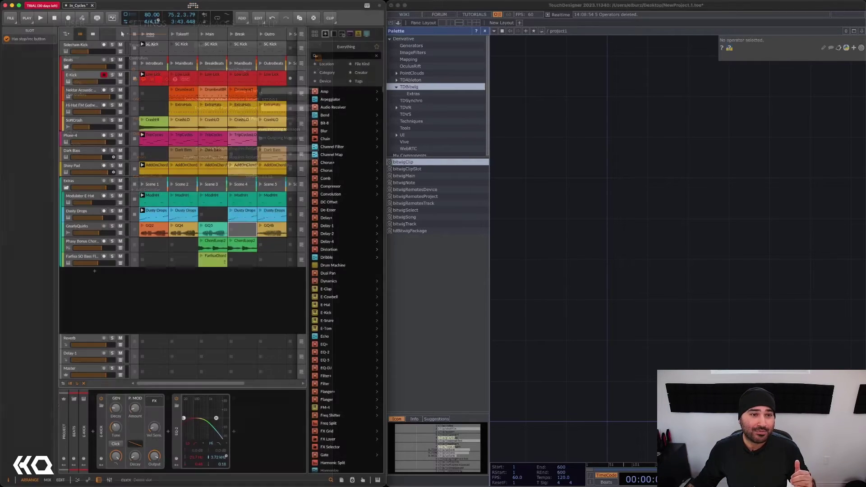
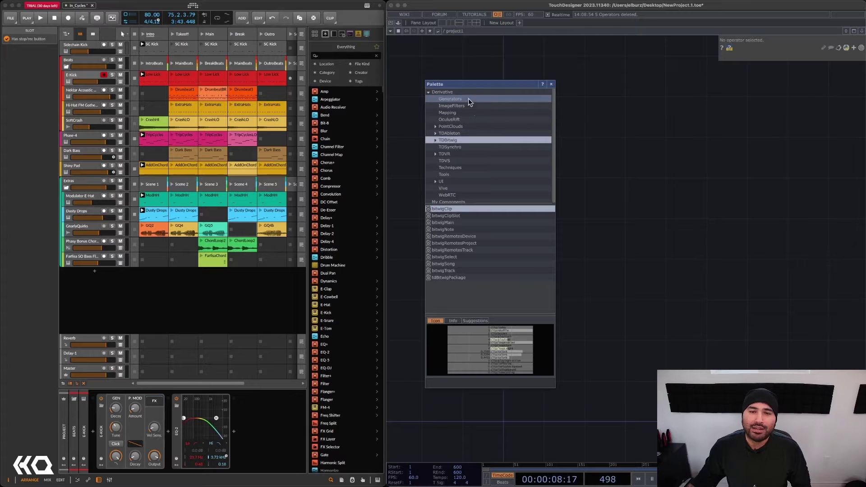
- Switch to TouchDesigner, expand the TDBitwig palette folder and place a bitwigMain component in the network's upper middle
click(440, 140)
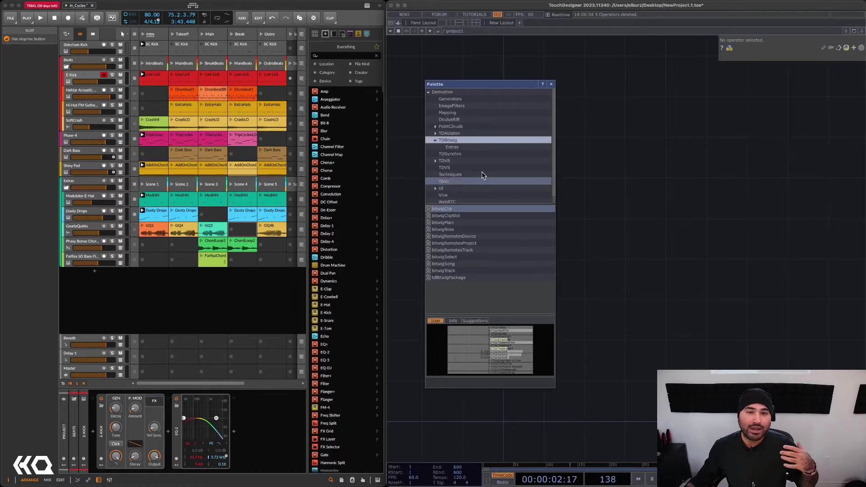
drag(482, 84, 638, 111)
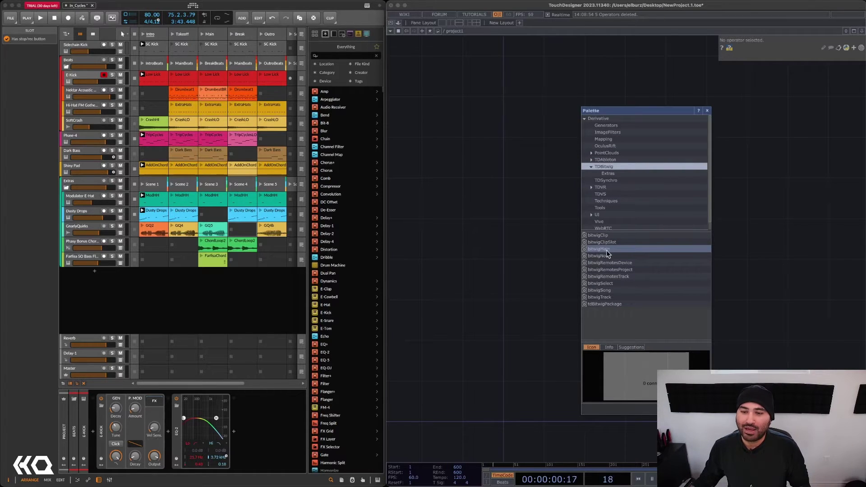
drag(607, 250, 498, 317)
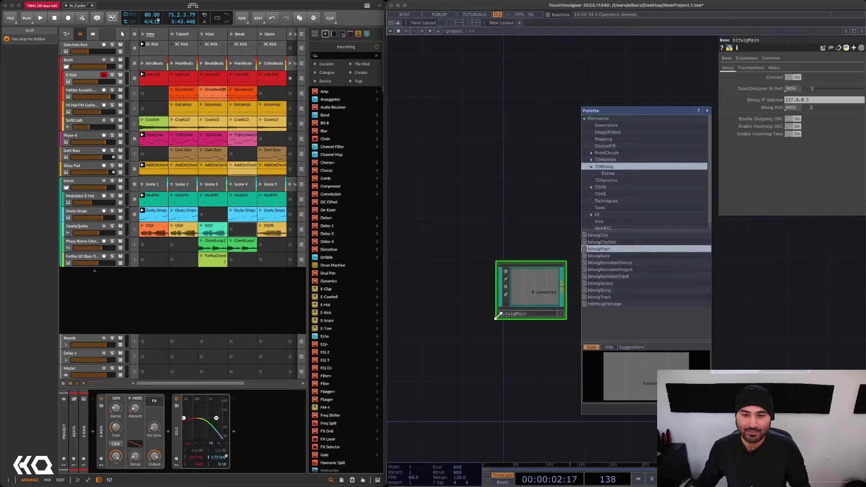
drag(535, 293, 509, 225)
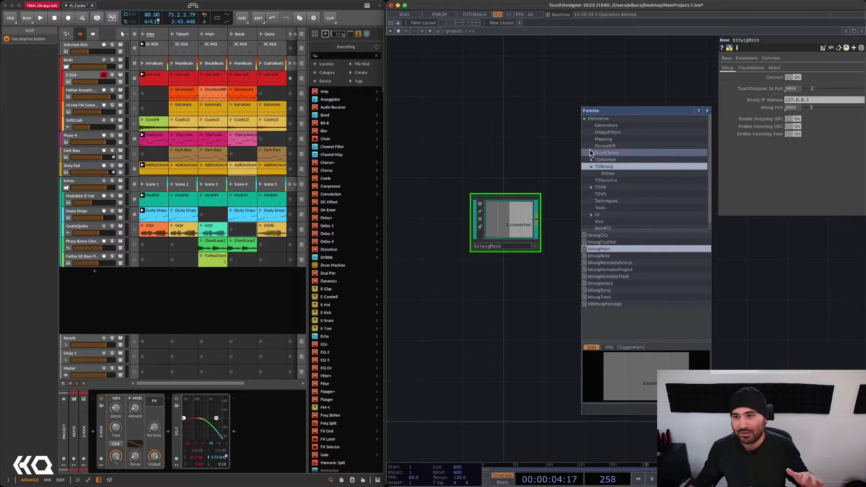
drag(627, 110, 633, 114)
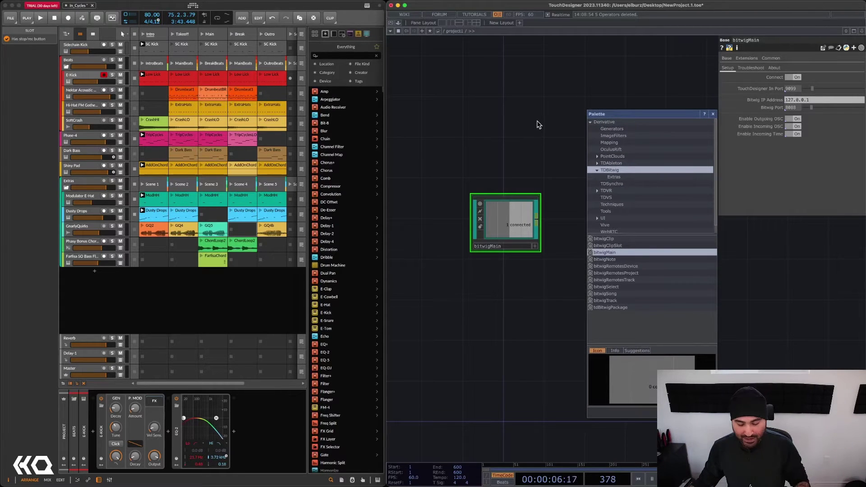
- Open the Textport, place its window below the bitwigMain component and clear its output
key(alt+t)
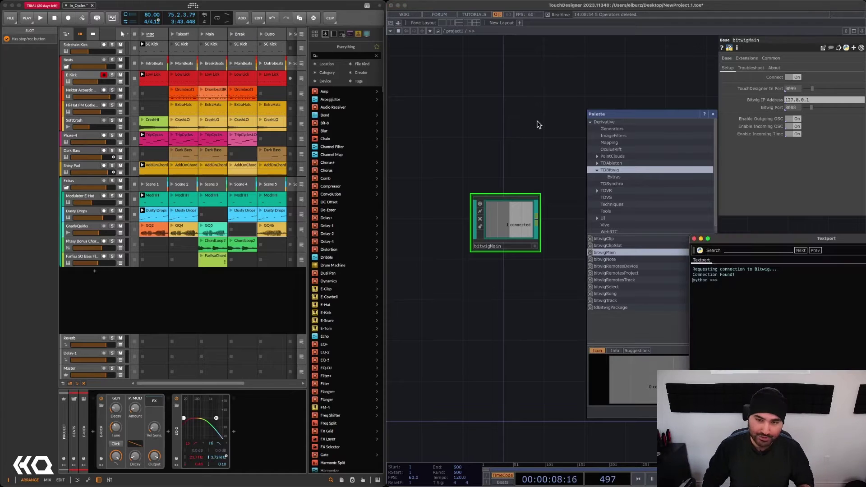
drag(724, 241, 457, 264)
click(686, 274)
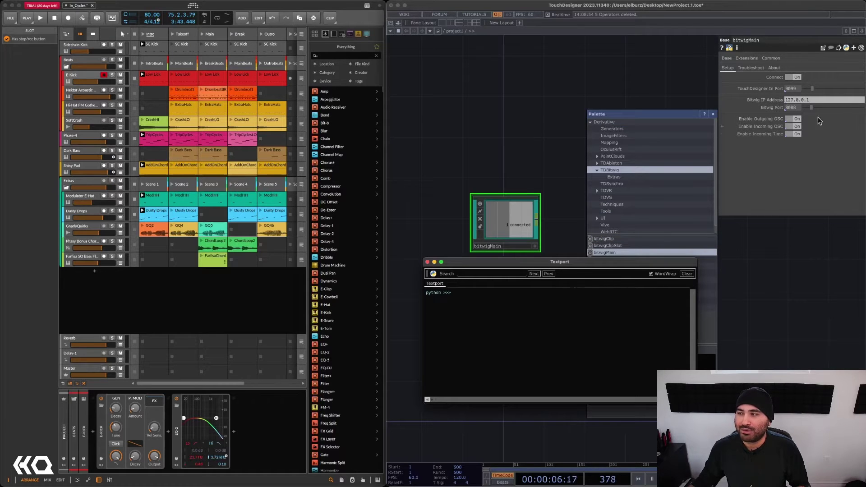
- Send a test ping to Bitwig from bitwigMain's troubleshooting parameters, check the Textport output, and clear and close the Textport
click(753, 69)
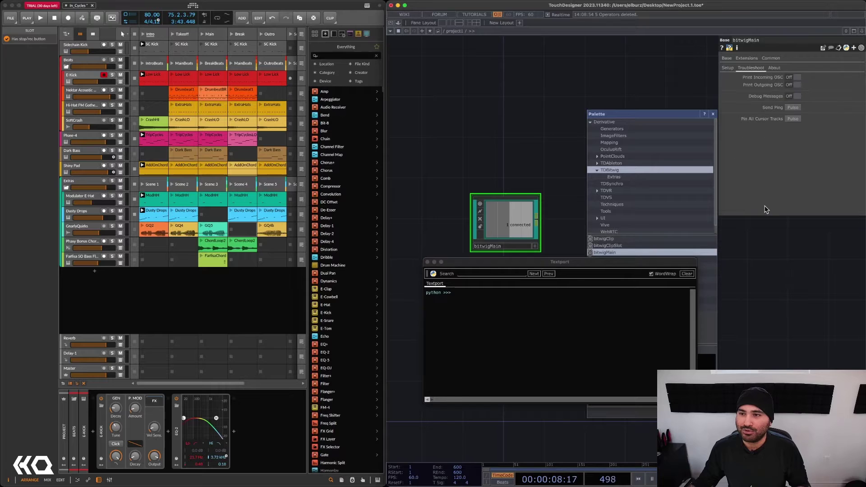
click(793, 108)
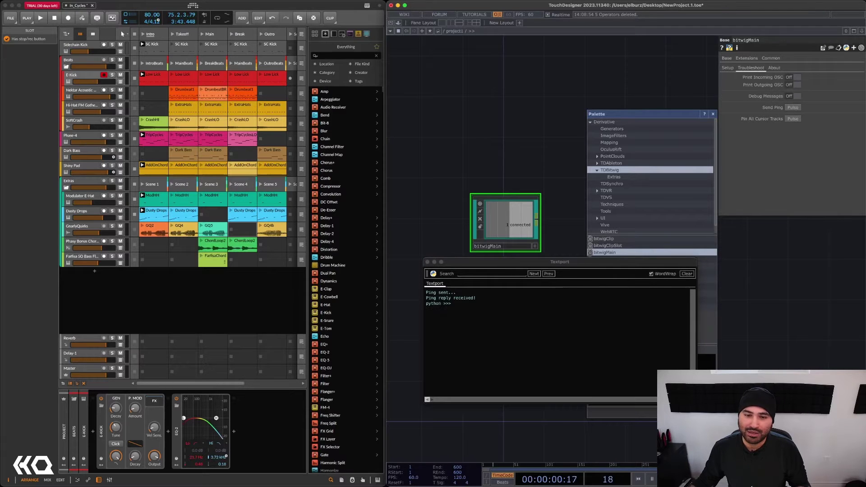
mouse_move(427, 292)
mouse_down()
mouse_move(467, 292)
mouse_move(440, 299)
mouse_up()
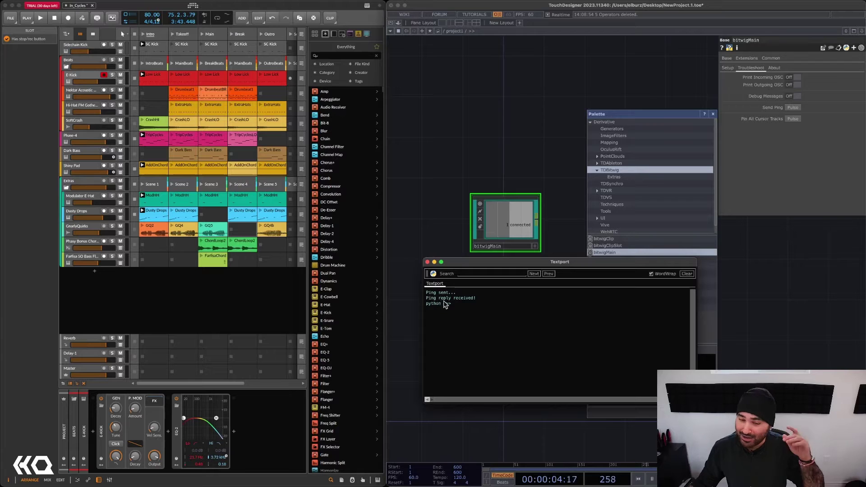
click(687, 274)
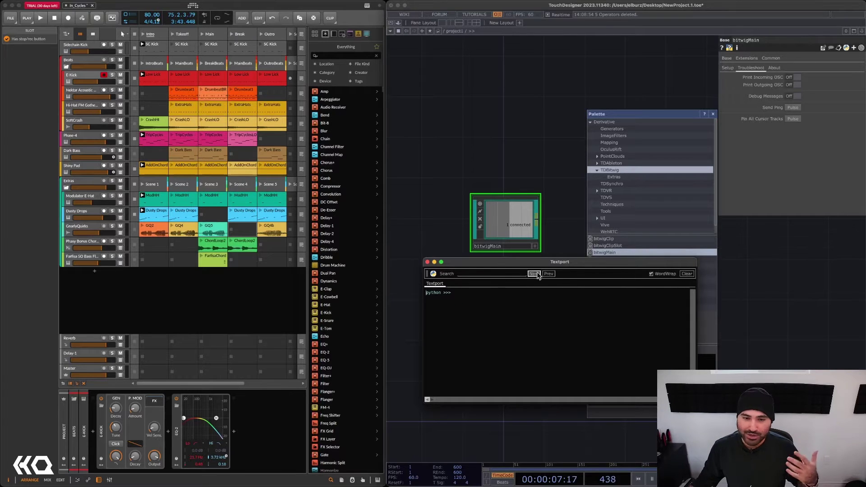
click(428, 263)
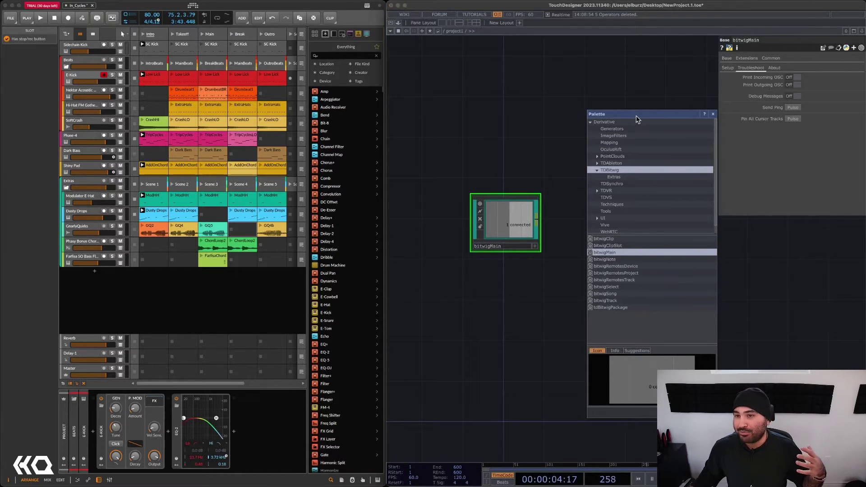
- Add a bitwigSong component from the TDBitwig palette directly below bitwigMain, keeping the palette clear of its channel readout
drag(636, 116, 634, 117)
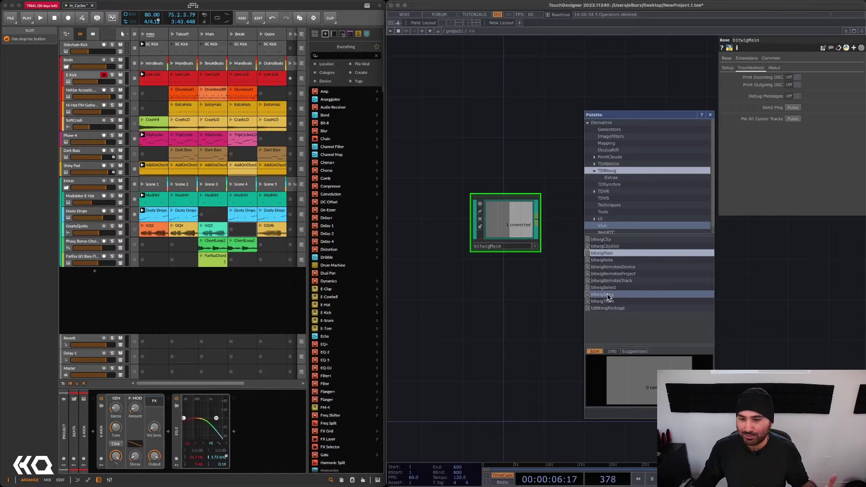
drag(607, 294, 496, 309)
drag(506, 380, 501, 320)
scroll(496, 275, up, 6)
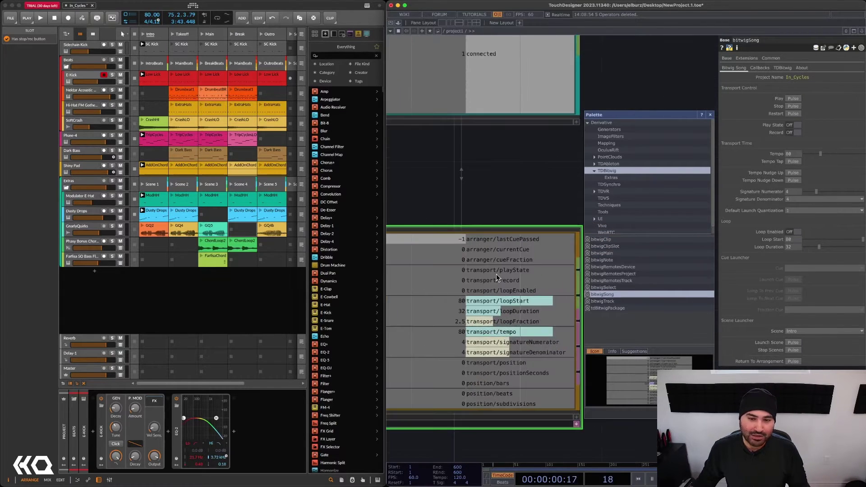
drag(521, 167, 518, 135)
drag(620, 118, 683, 132)
click(532, 250)
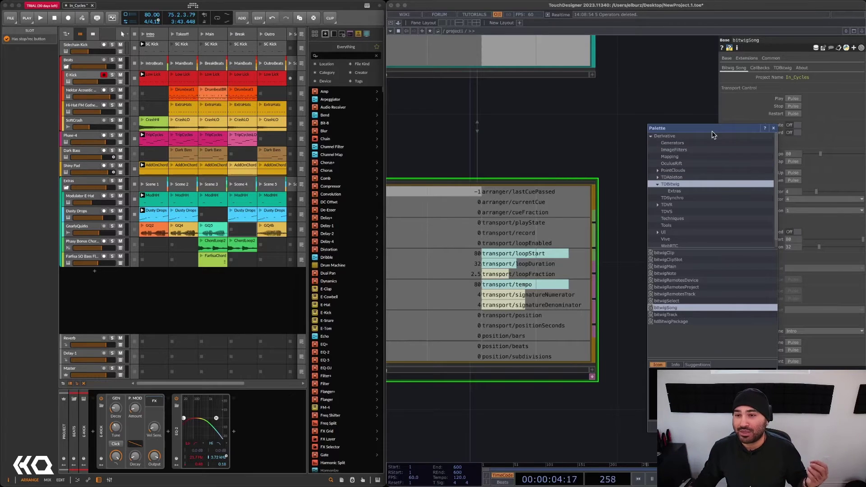
- Uncover bitwigSong's parameters by moving the palette aside, and trigger Stop and Play in its Transport Control section
drag(712, 130, 601, 75)
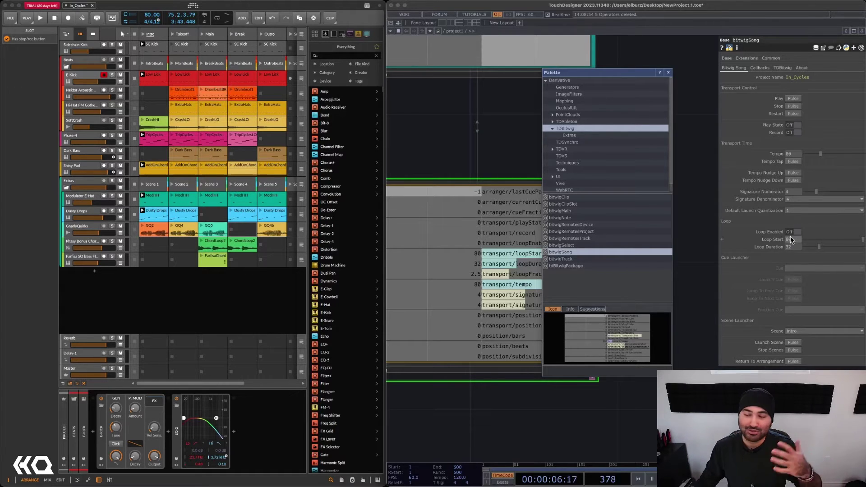
click(794, 331)
click(794, 333)
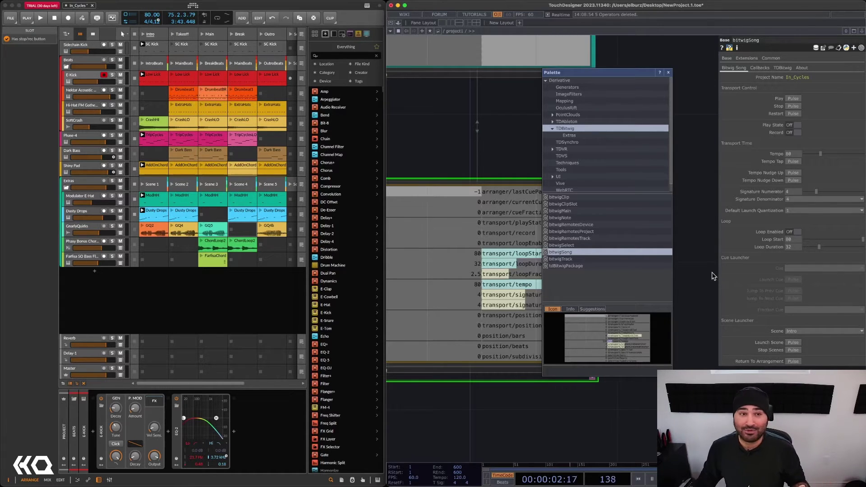
click(793, 107)
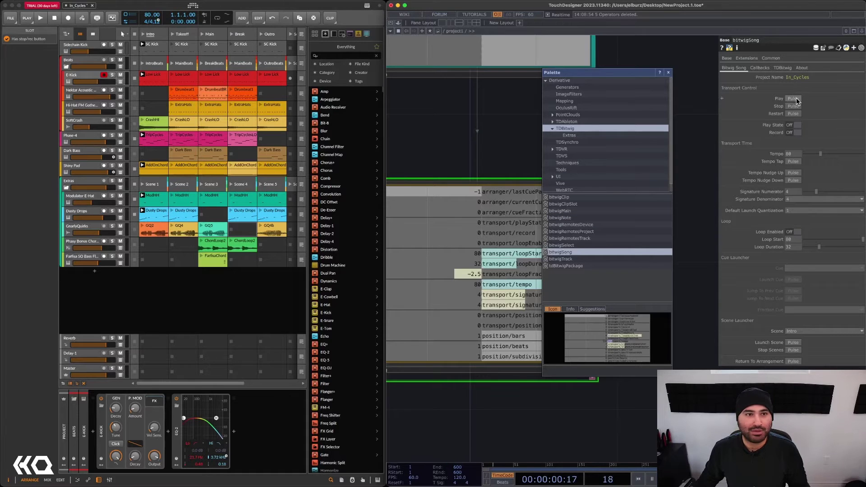
click(796, 99)
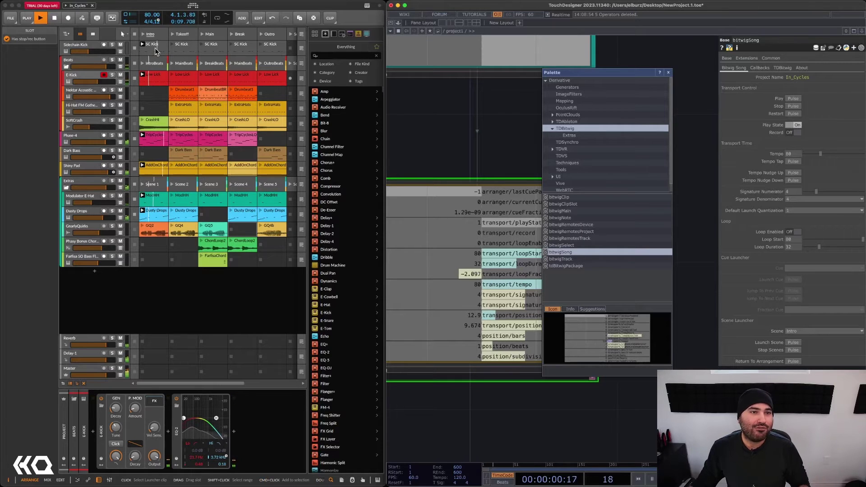
- Choose the Takeoff scene in bitwigSong's Scene Launcher and launch it
click(798, 331)
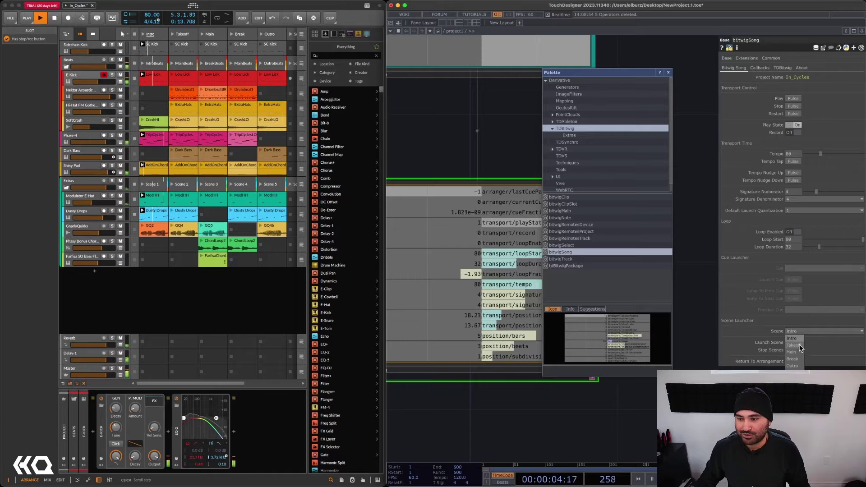
click(794, 345)
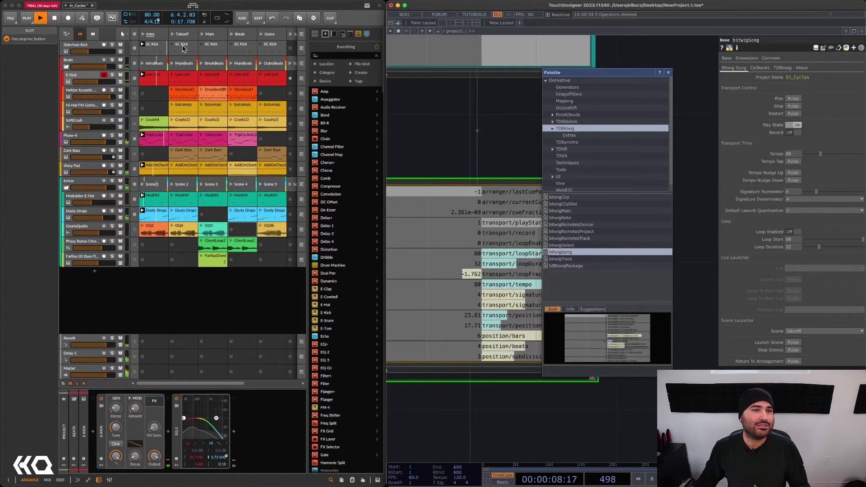
click(793, 343)
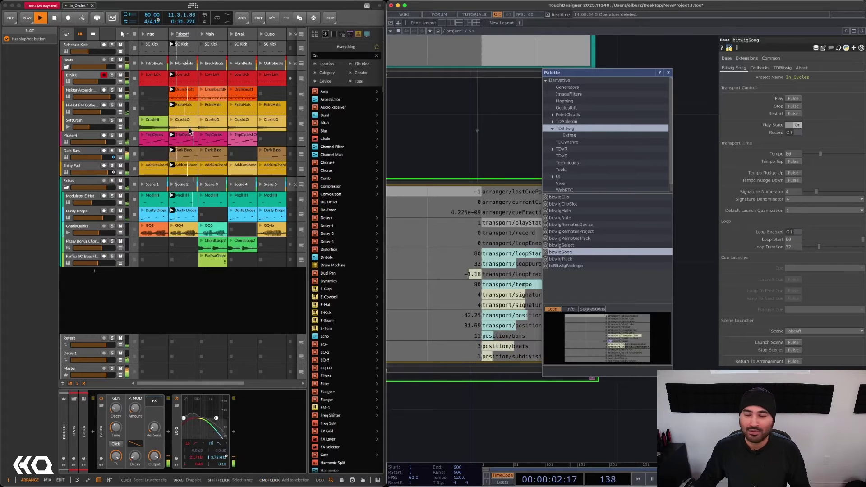
- Launch the Outro scene from bitwigSong's Scene Launcher, then stop Bitwig's transport from the same component
click(813, 331)
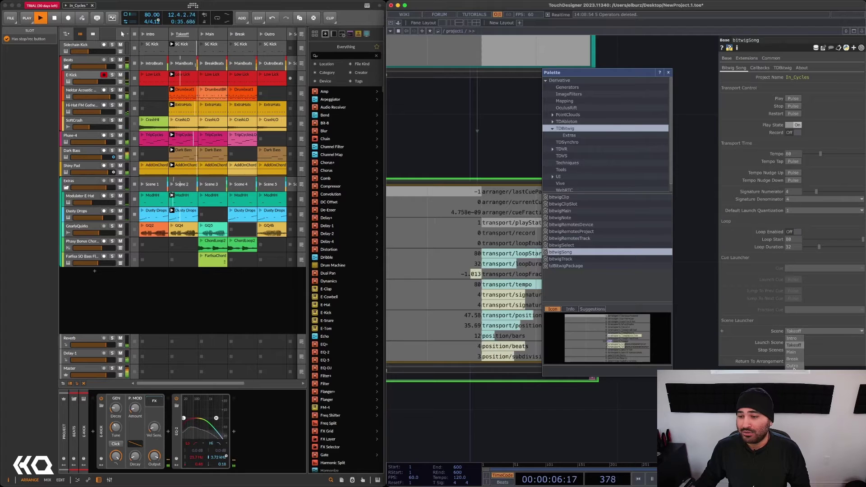
click(799, 354)
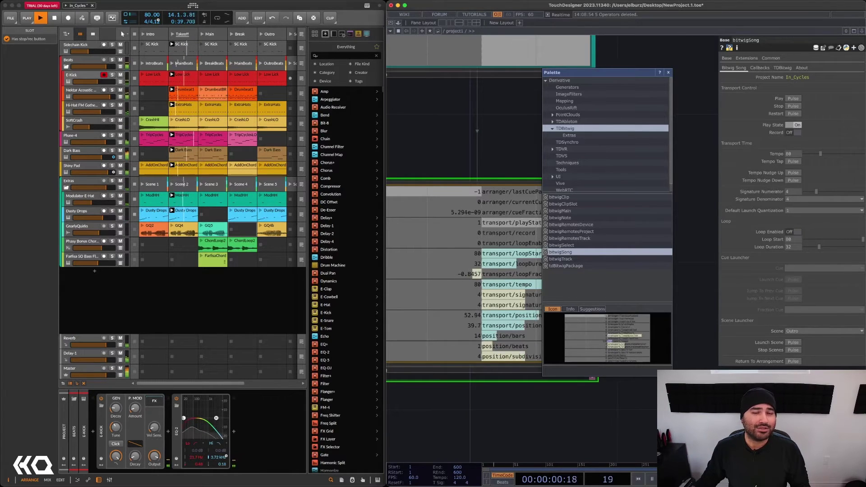
click(794, 344)
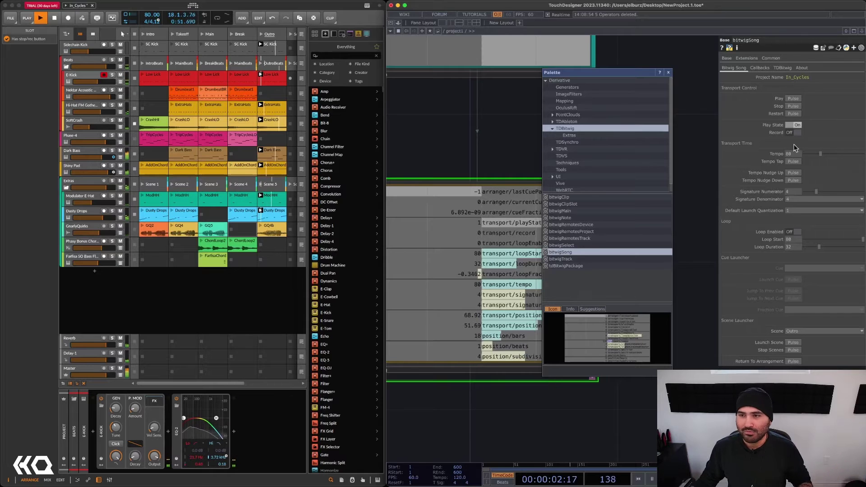
click(793, 106)
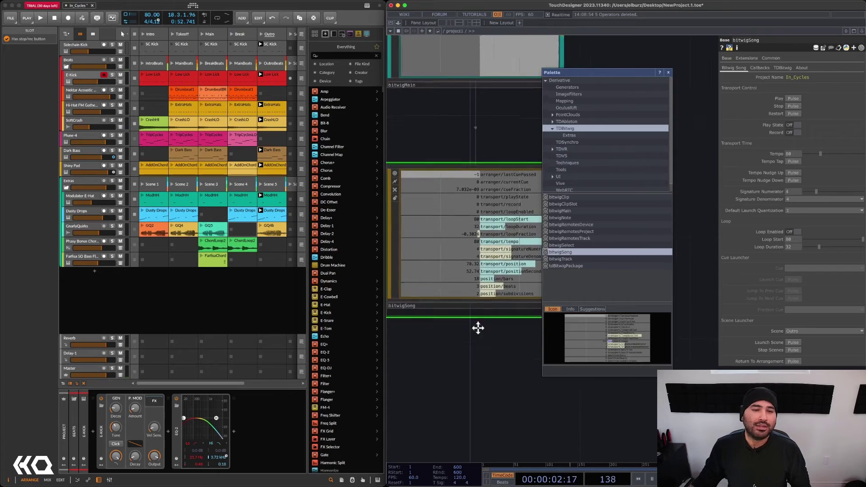
- Make room in the network below bitwigSong and select the E-Kick track in Bitwig Studio
scroll(478, 329, down, 2)
drag(478, 329, 491, 204)
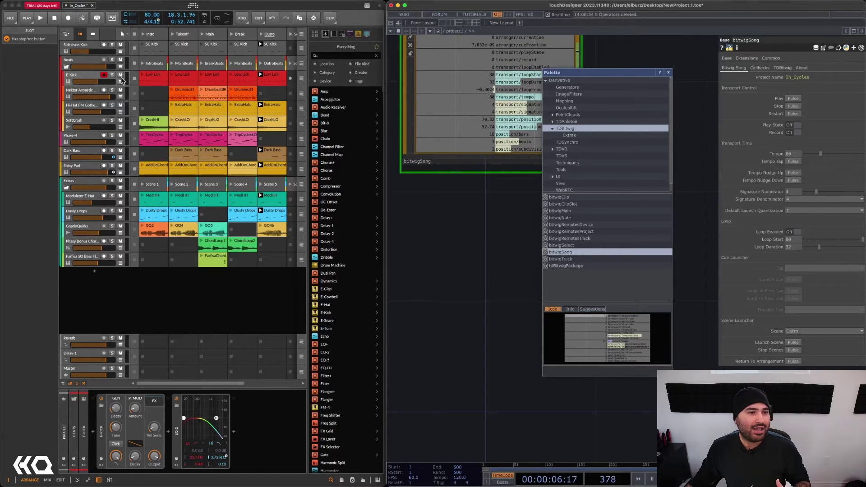
click(90, 74)
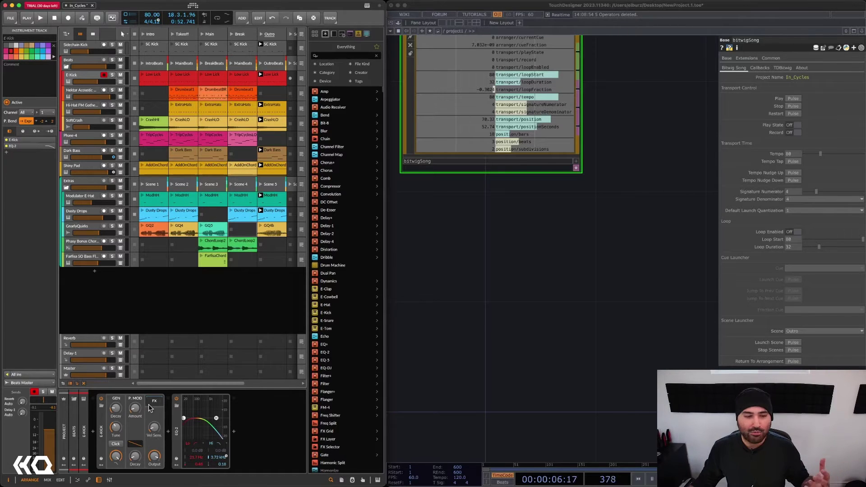
- Add a bitwigRemotesDevice component from the TDBitwig palette below bitwigSong, and move the palette clear of it
click(456, 334)
key(alt+b)
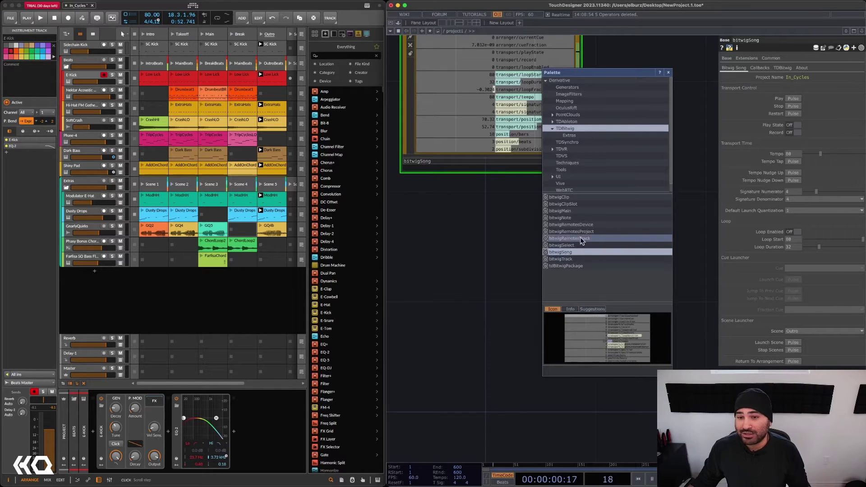
click(564, 226)
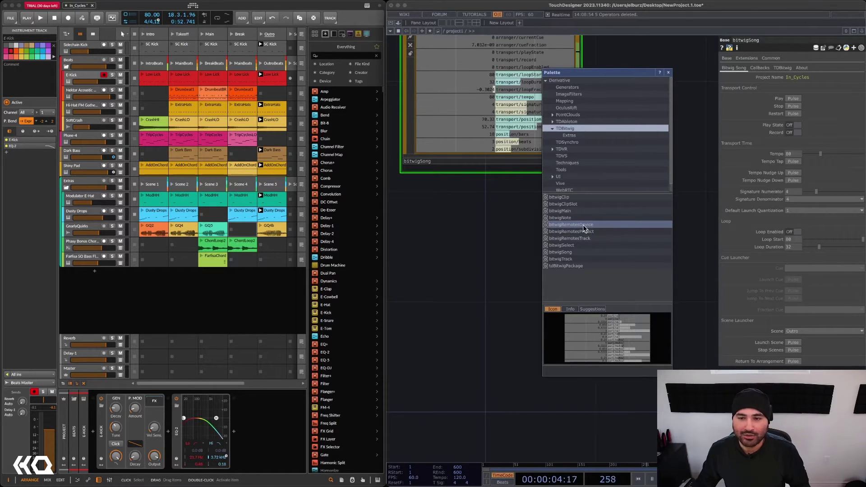
drag(548, 438, 548, 437)
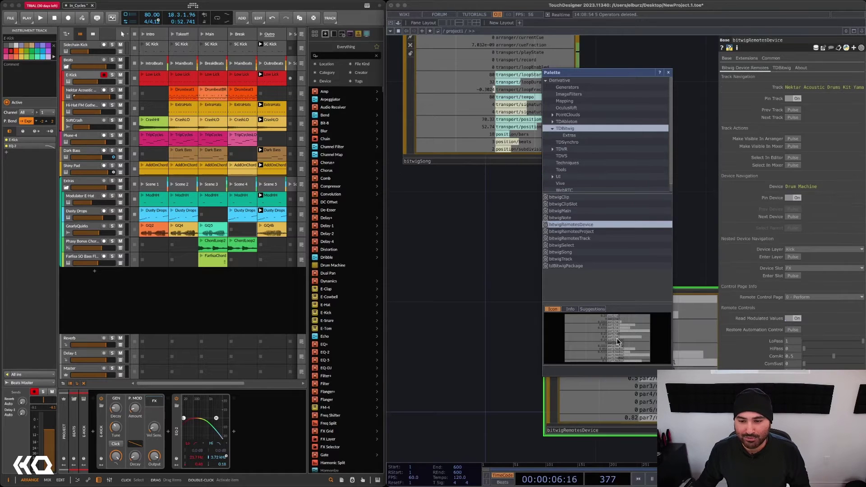
drag(640, 73, 418, 134)
drag(652, 305, 570, 247)
scroll(603, 165, left, 4)
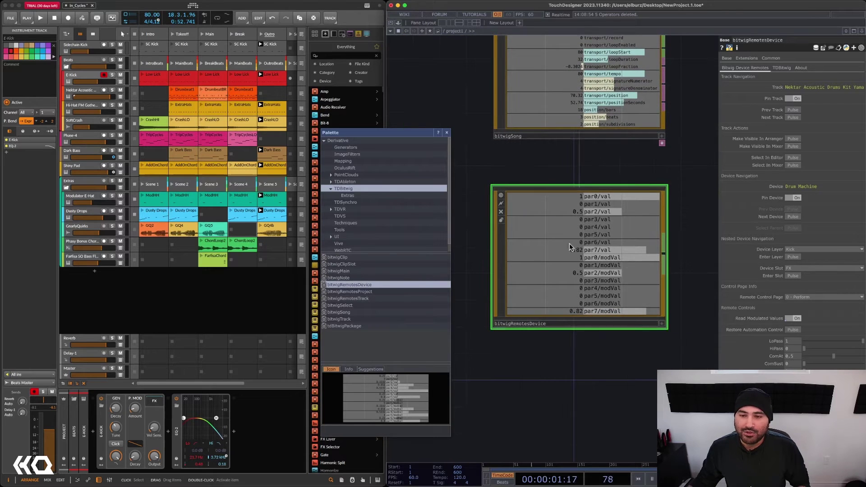
- Navigate bitwigRemotesDevice to the E-Kick track, step to its EQ-2 device and return to the E-Kick device
click(793, 109)
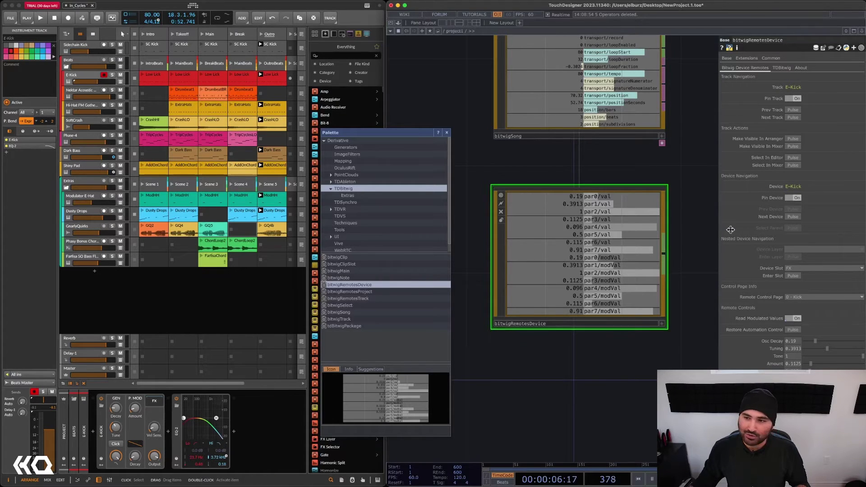
click(792, 216)
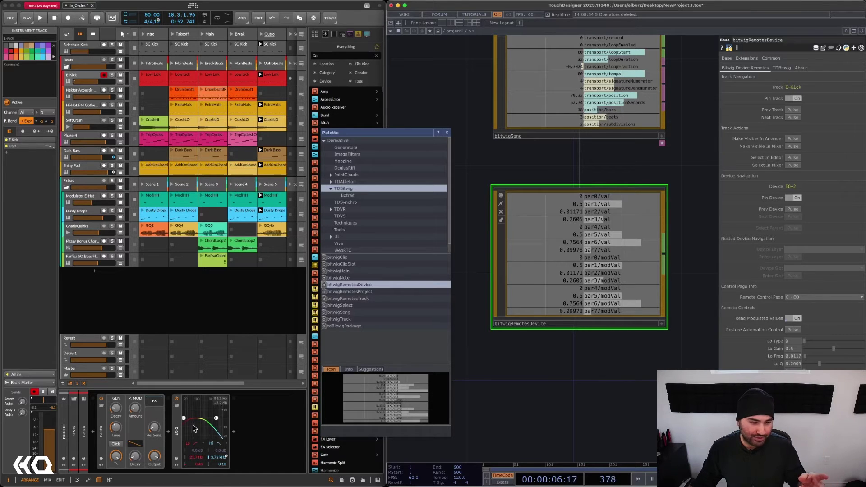
click(794, 210)
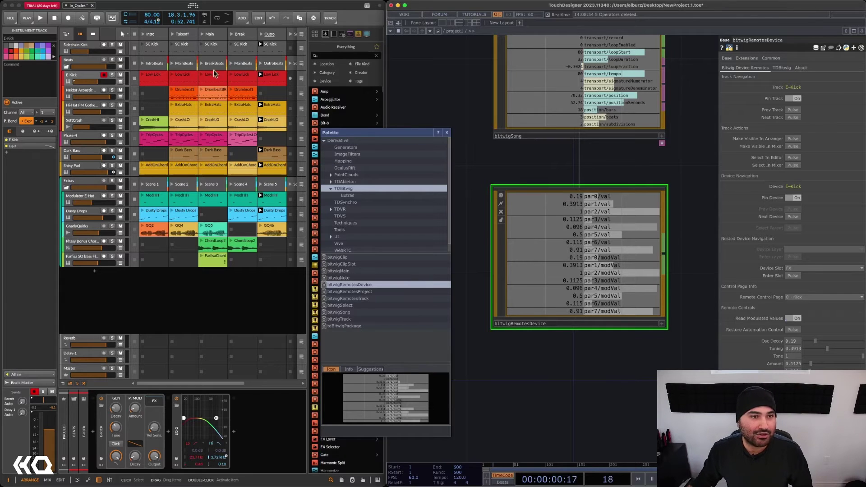
- Start Bitwig's playback from bitwigSong's Transport Control section
click(627, 106)
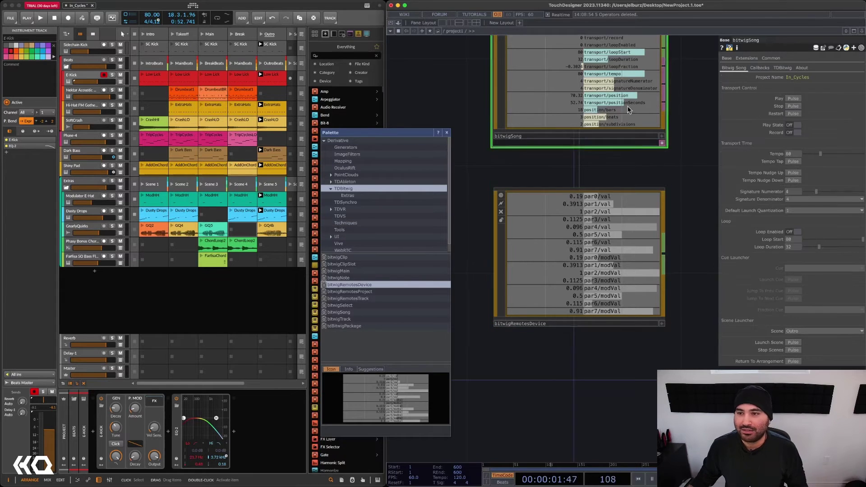
click(793, 99)
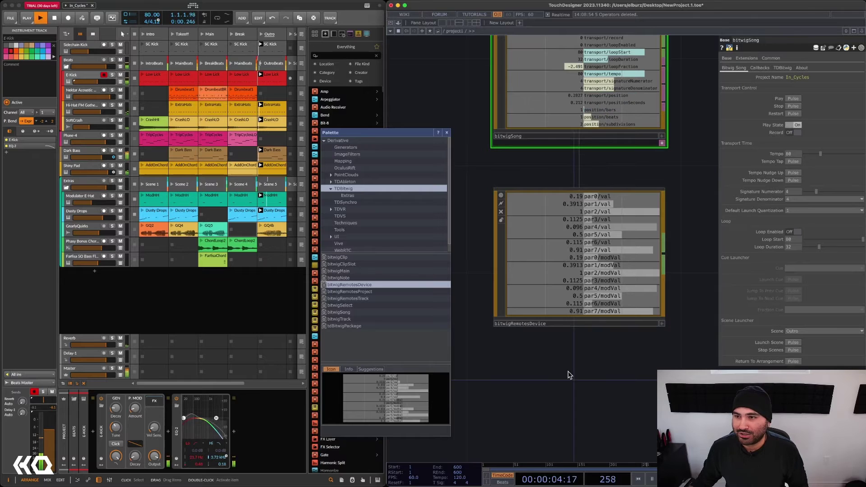
- Adjust the E-Kick remote controls in bitwigRemotesDevice to Tuning 0.797, Tone 0.157, Amount 0.587 and Osc Decay 0.545
click(574, 257)
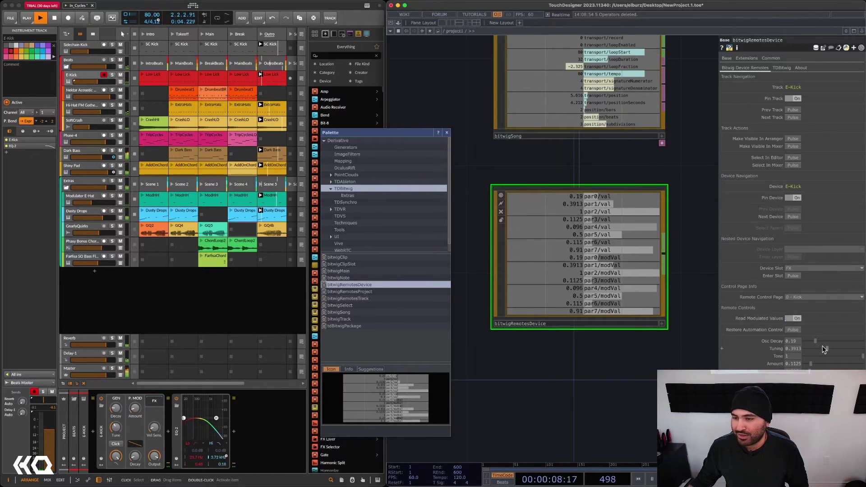
drag(827, 350, 808, 351)
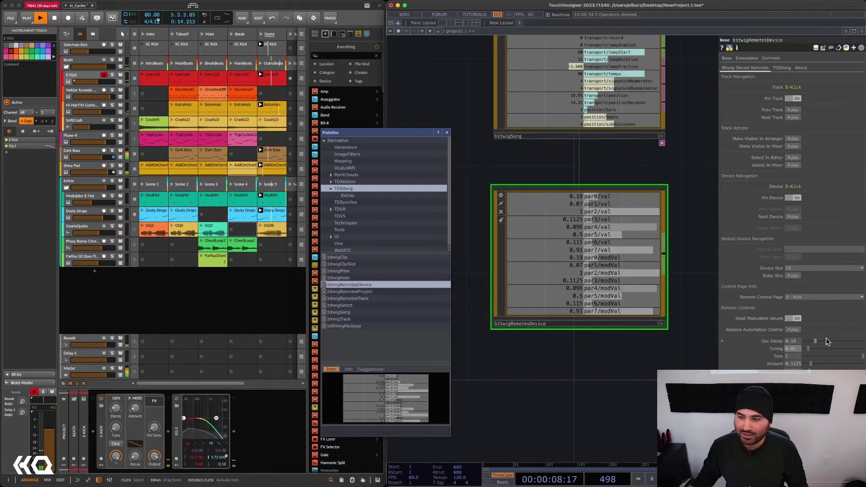
drag(824, 350, 849, 371)
click(813, 356)
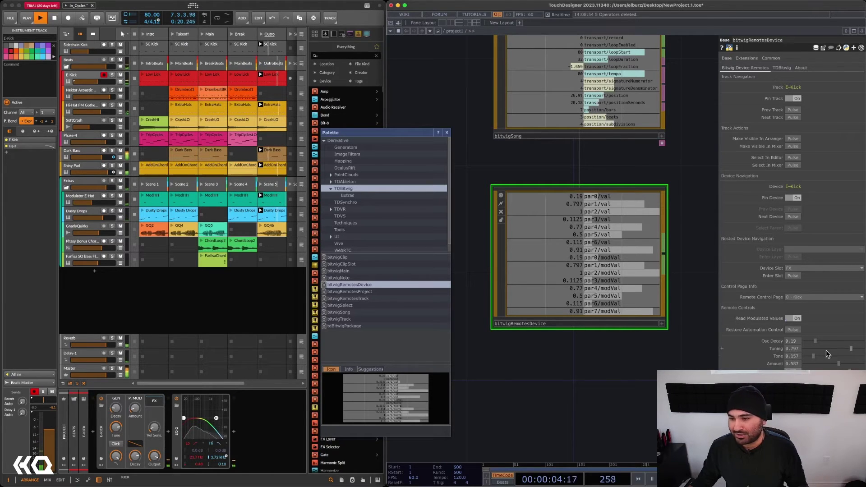
drag(816, 341, 836, 342)
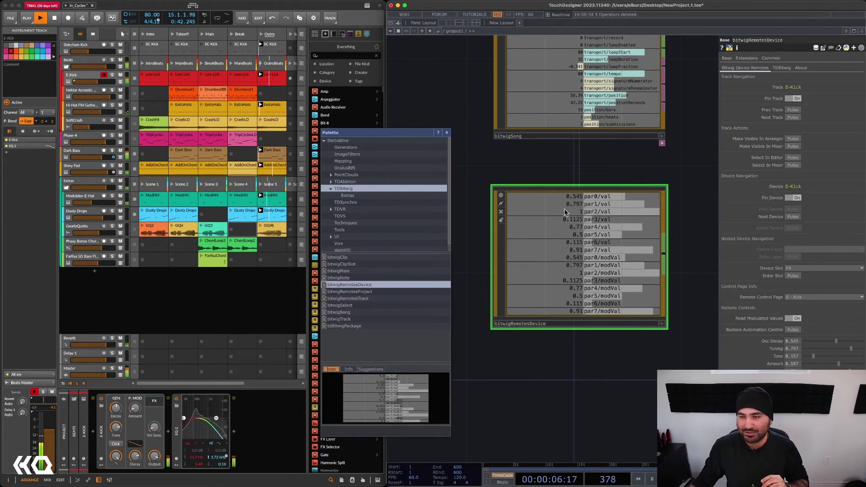
- Turn on Name Channel Prefix for bitwigRemotesDevice and raise the E-Kick's oscillator decay in Bitwig to about 0.7
click(780, 68)
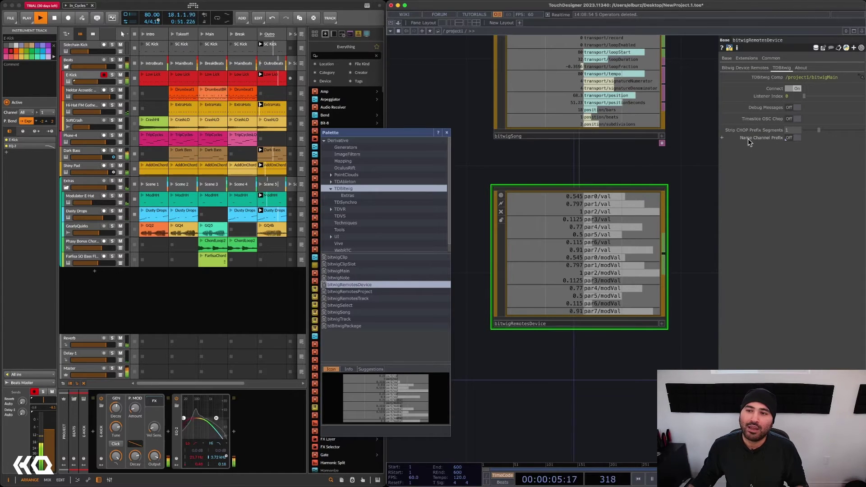
click(791, 138)
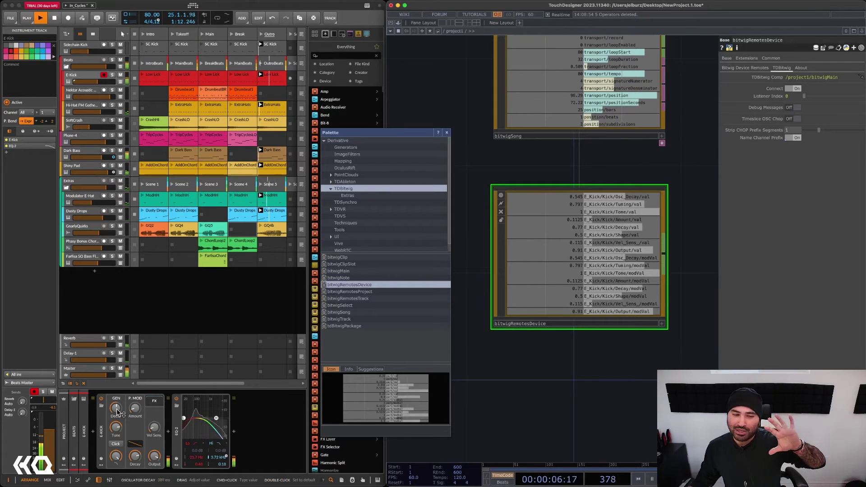
mouse_move(118, 411)
mouse_down()
mouse_move(117, 430)
mouse_move(118, 397)
mouse_up()
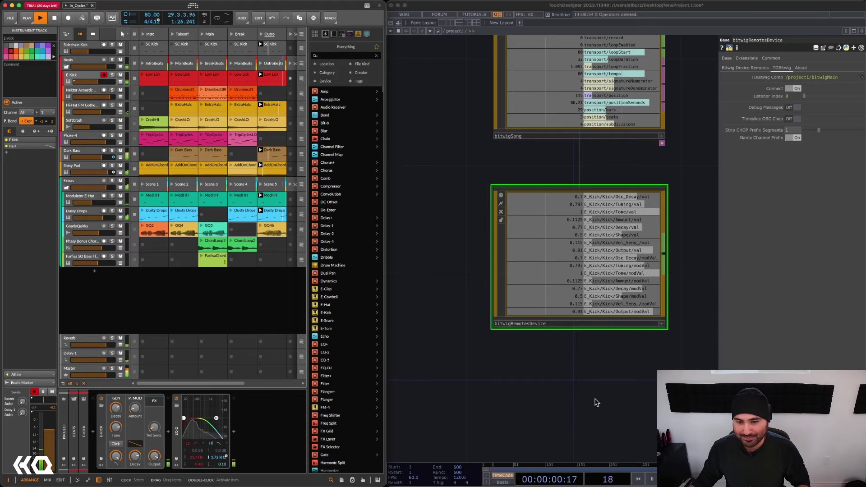
- Reopen the TDBitwig palette and add a bitwigTrack component below bitwigRemotesDevice
key(alt+l)
scroll(597, 403, down, 5)
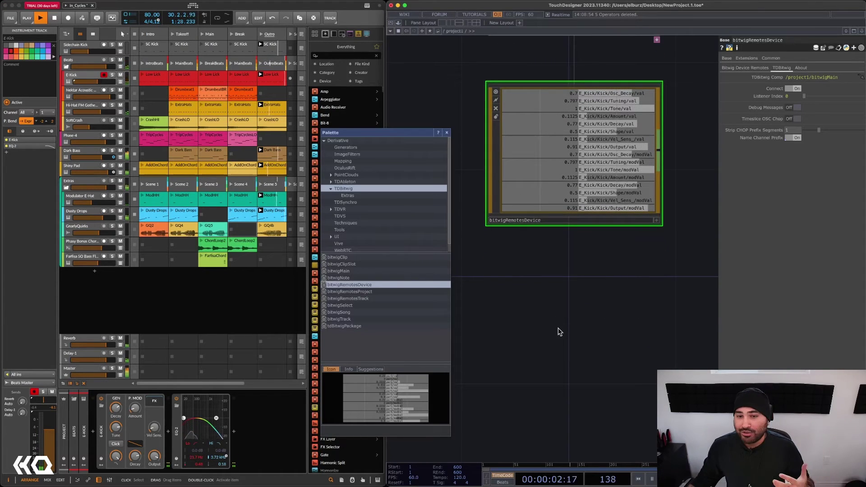
drag(364, 133, 372, 122)
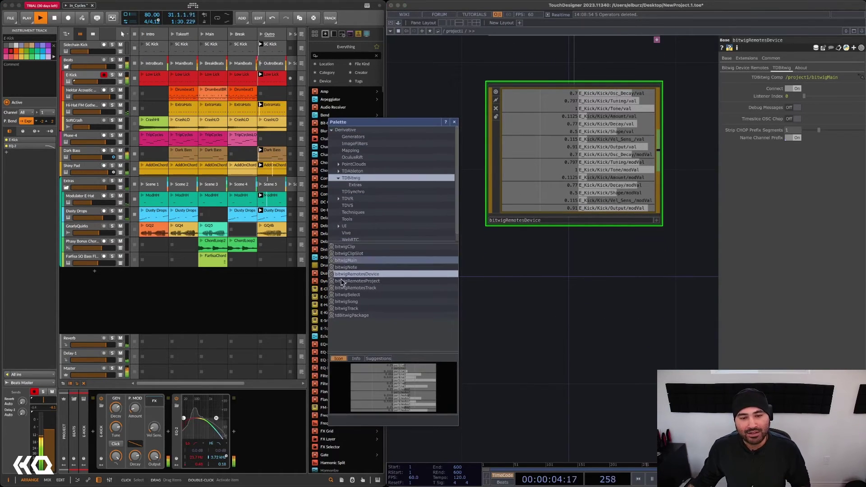
click(364, 275)
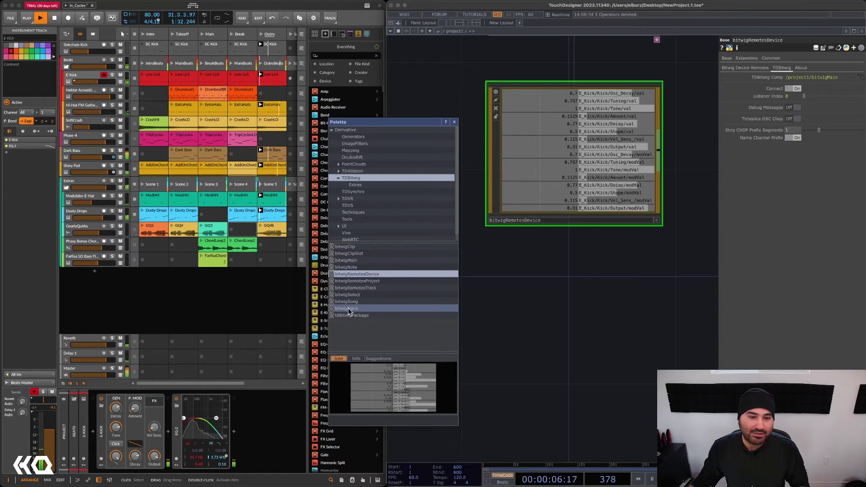
click(346, 309)
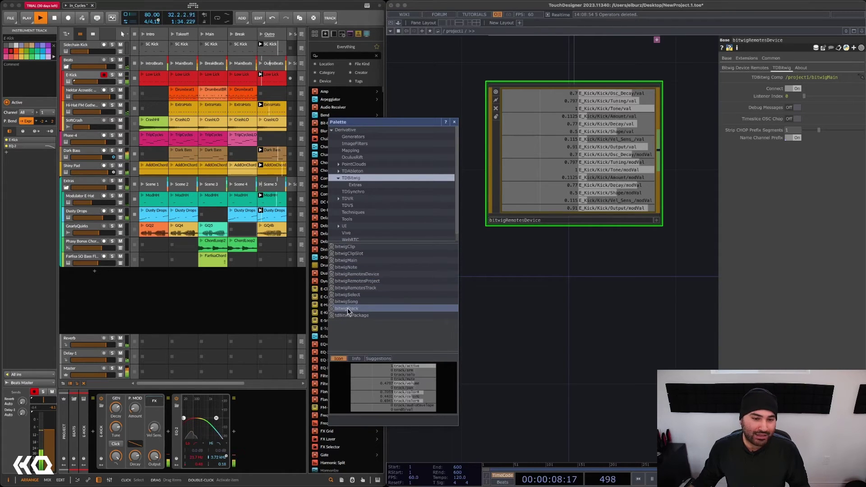
drag(346, 308, 572, 321)
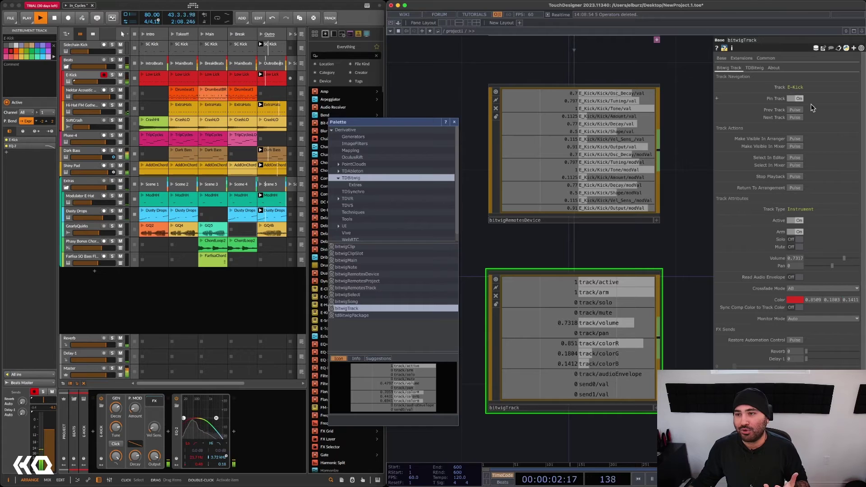
- Step bitwigTrack's track navigation from E-Kick through the following tracks to Dark Bass
click(795, 117)
click(795, 118)
click(795, 118)
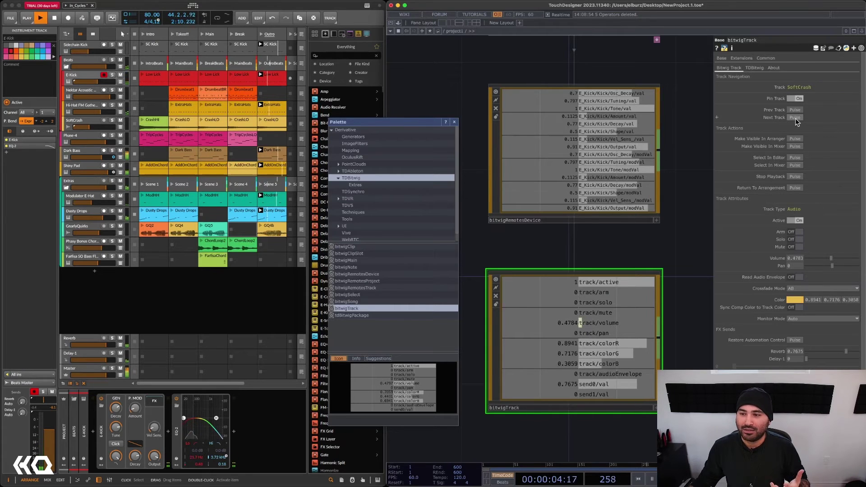
click(795, 117)
click(796, 118)
click(795, 119)
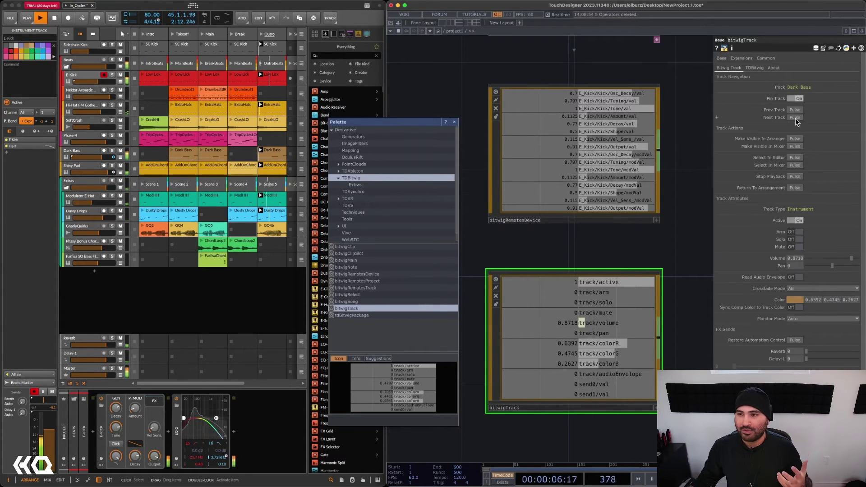
click(795, 112)
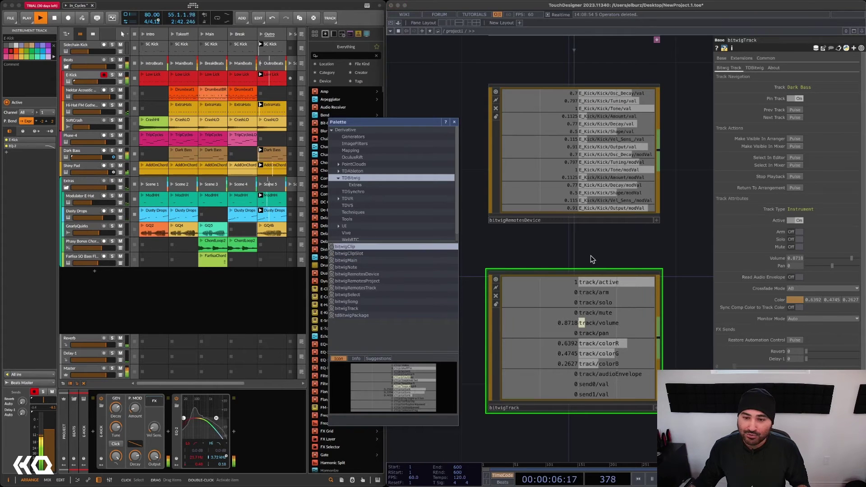
- Add a bitwigClip component from the TDBitwig palette to the lower right of bitwigTrack
drag(592, 239, 595, 153)
scroll(566, 353, down, 2)
drag(567, 354, 506, 272)
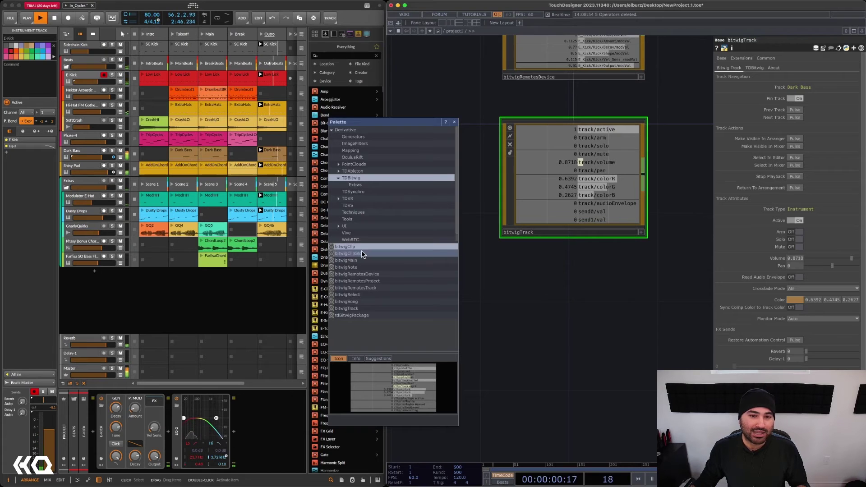
drag(351, 247, 616, 312)
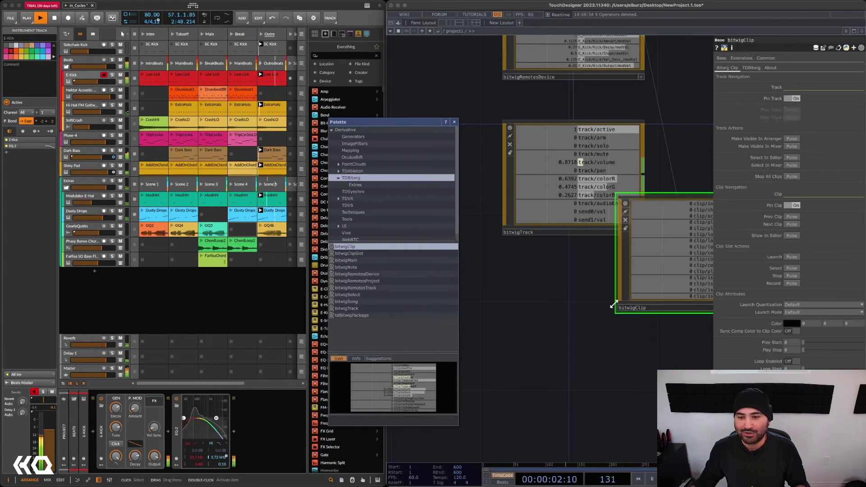
- Place bitwigClip directly below bitwigTrack and step its track navigation through the neighbouring tracks to GnarlyQuirks
drag(665, 264, 550, 341)
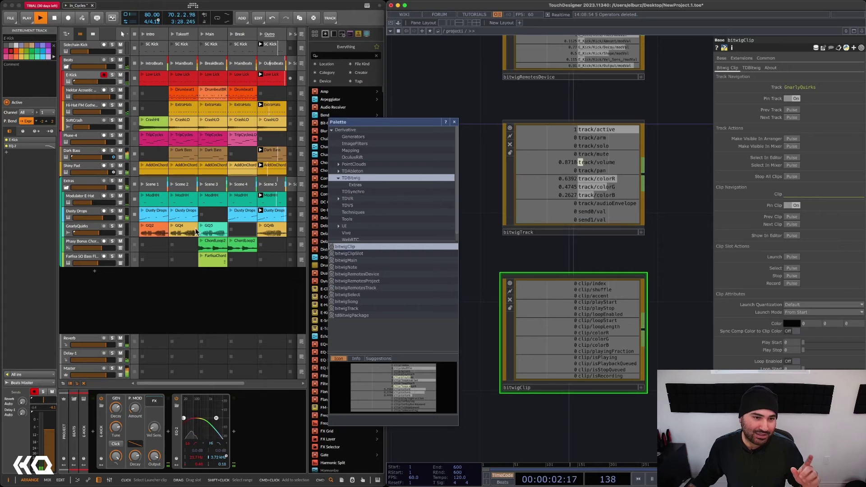
click(793, 110)
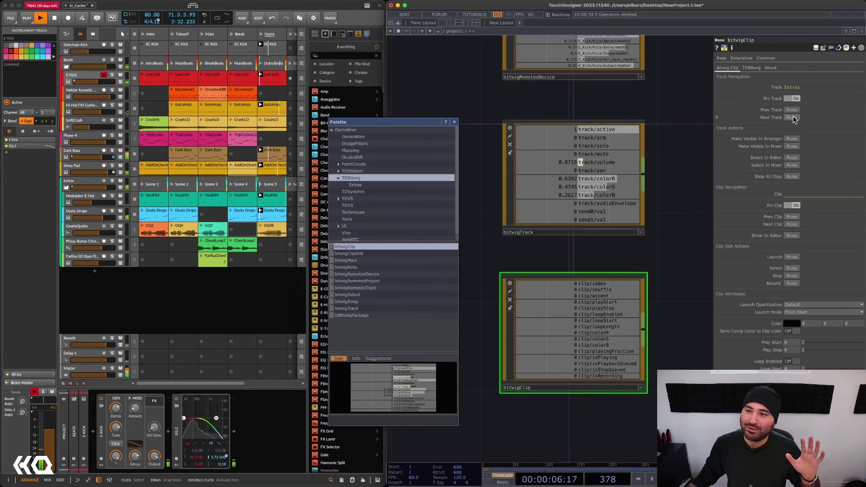
click(793, 118)
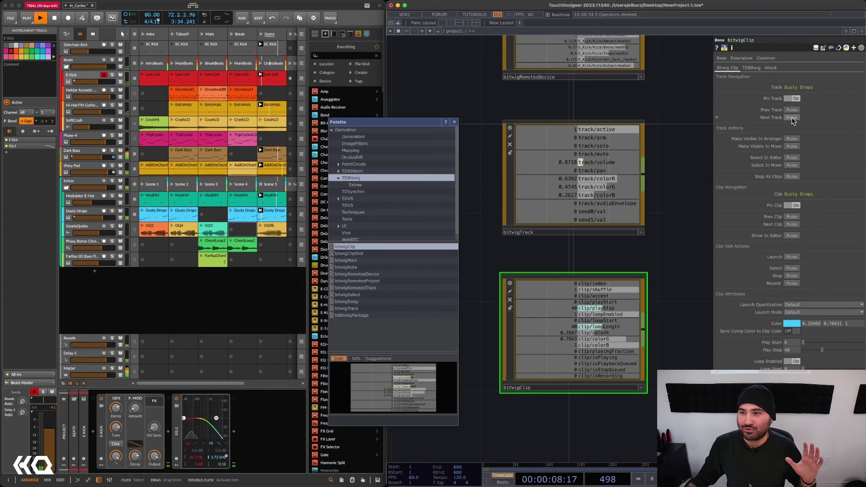
click(793, 118)
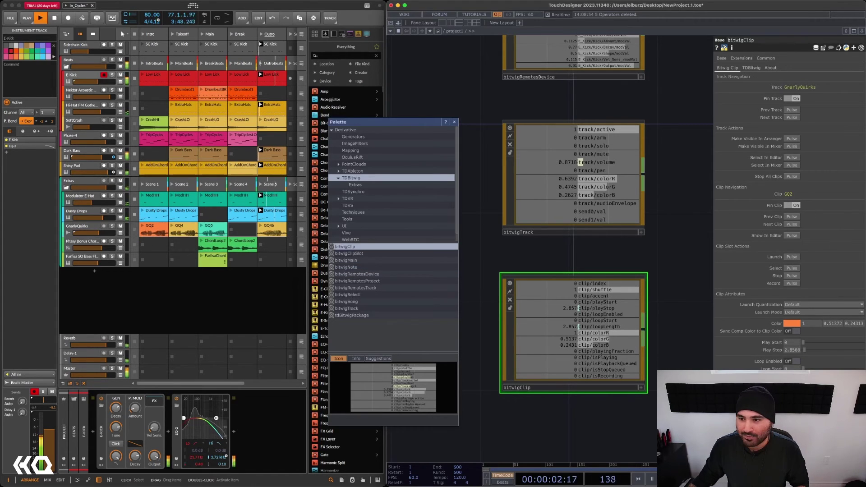
- Step bitwigClip's clip navigation from GQ2 through the following GnarlyQuirks clips to GQ4b and launch that clip
click(793, 225)
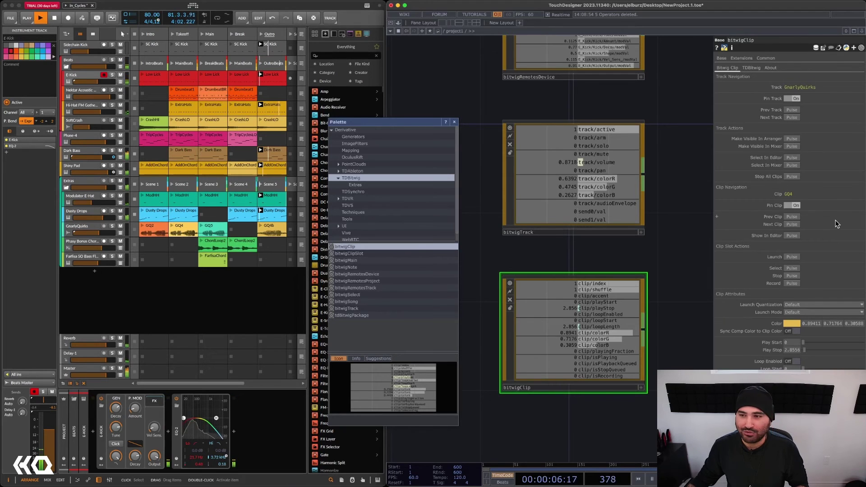
click(797, 224)
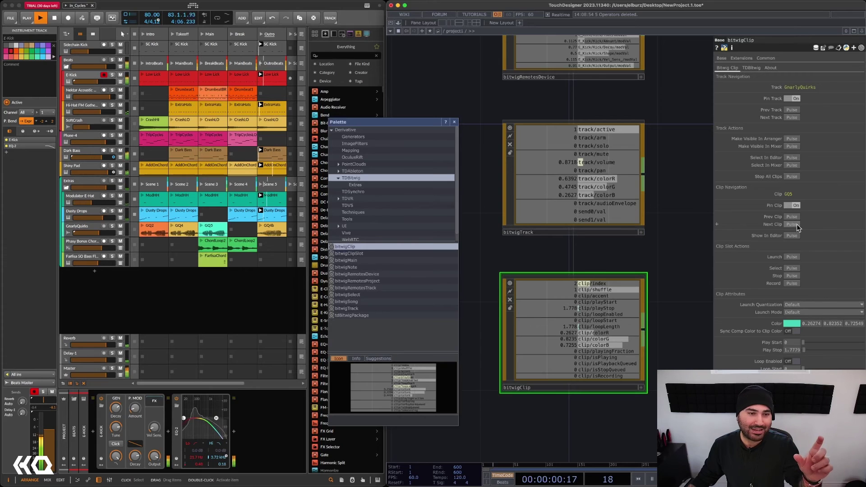
click(796, 223)
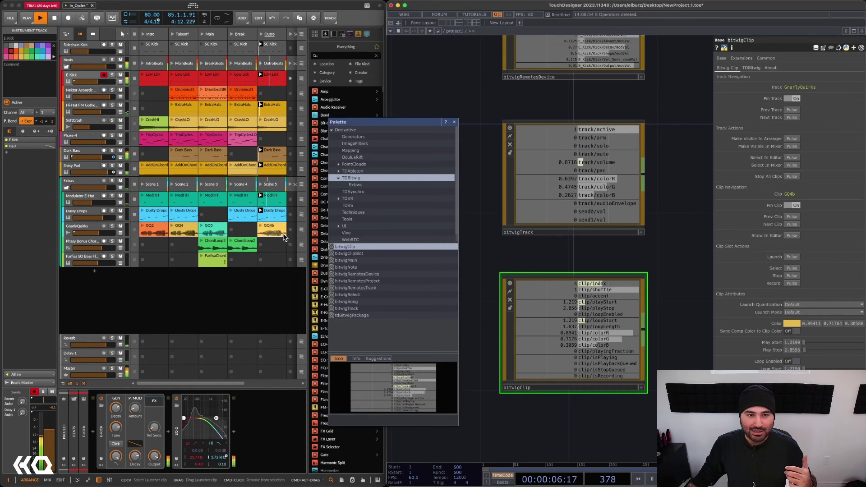
click(791, 257)
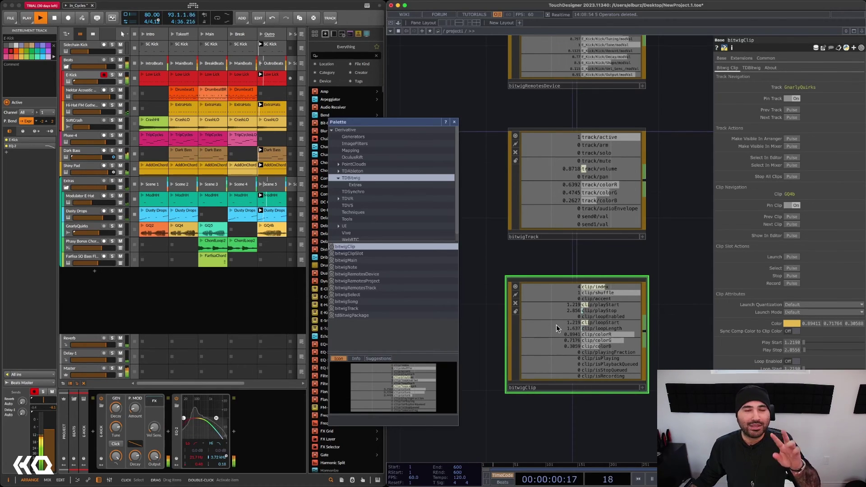
- Switch to the browser, review the TDBitwig documentation page's overview and component list, and open the TDBitwig User Guide
mouse_move(541, 482)
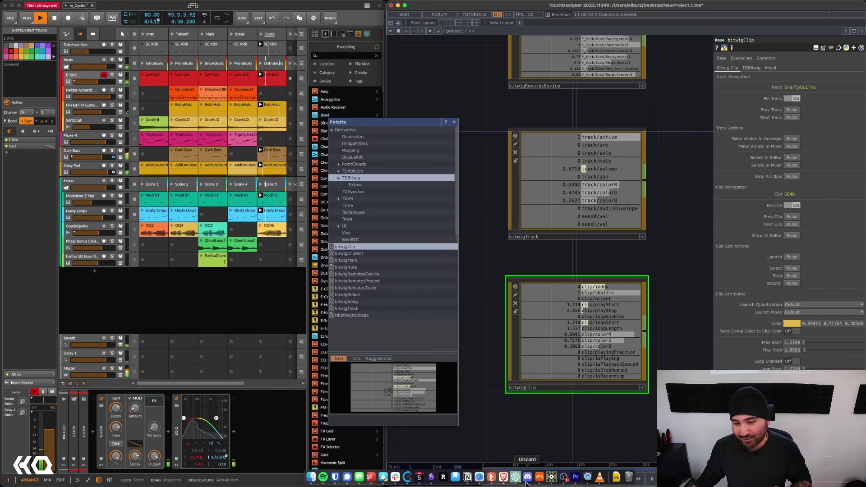
click(504, 477)
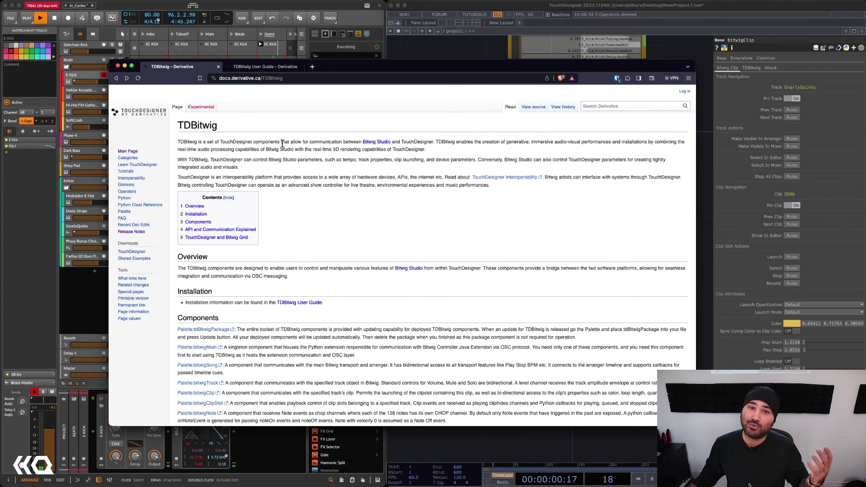
double_click(179, 123)
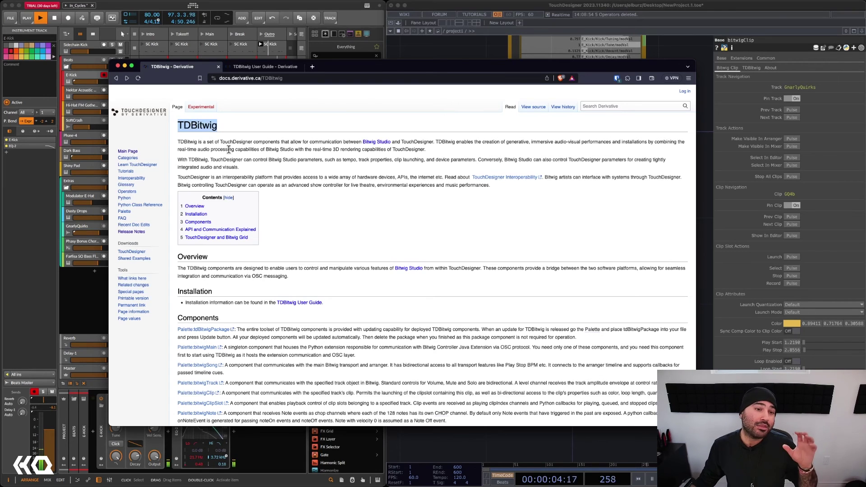
scroll(326, 193, down, 5)
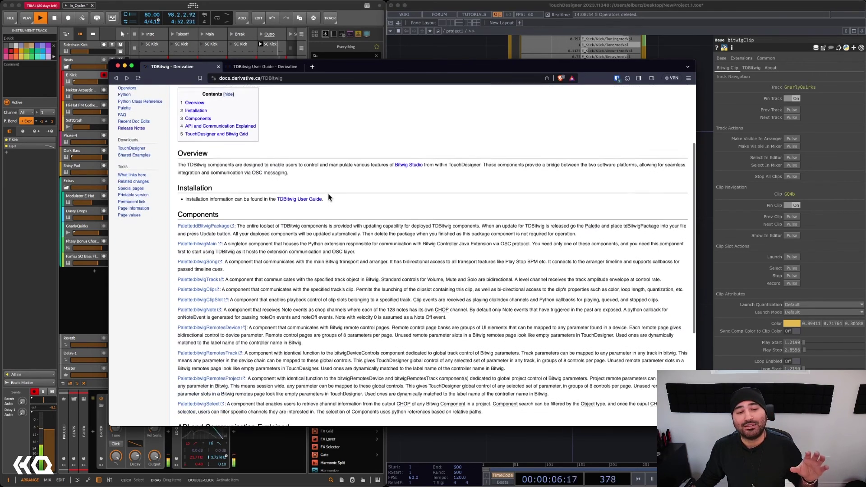
scroll(329, 201, down, 1)
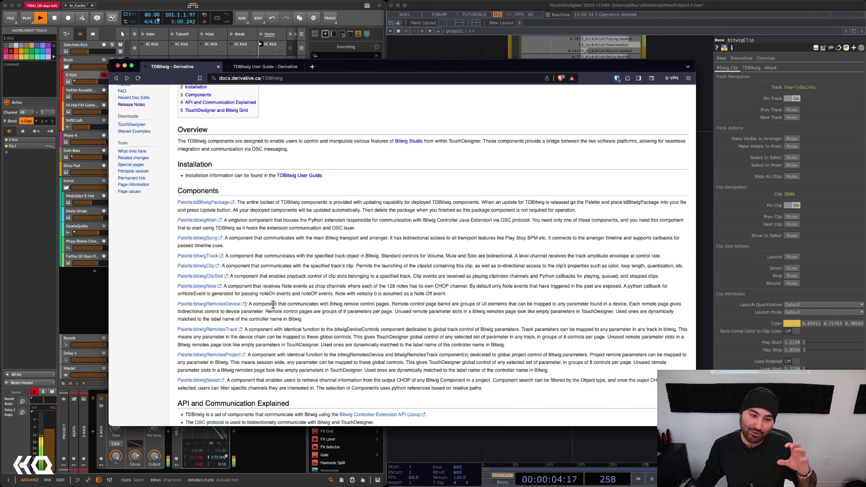
scroll(273, 305, down, 2)
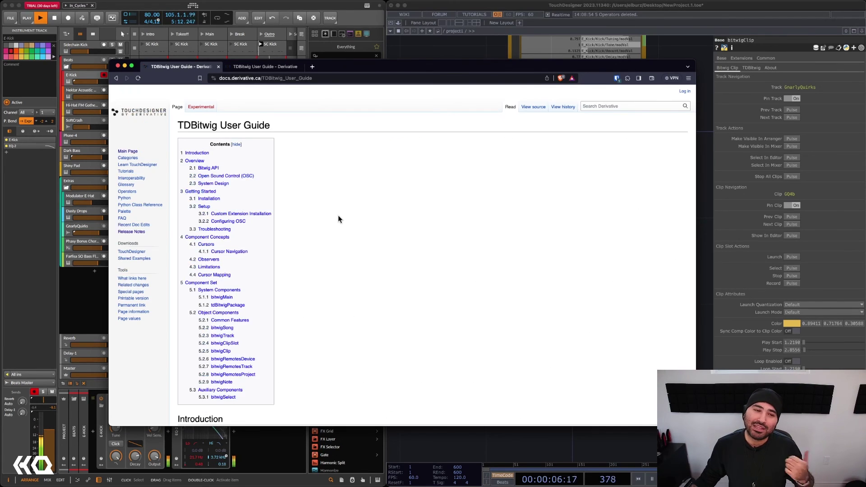
- Examine the TDBitwig User Guide's sections on setup, OSC configuration, troubleshooting, cursors, observers, limitations and cursor mapping
scroll(337, 216, down, 5)
scroll(338, 216, down, 8)
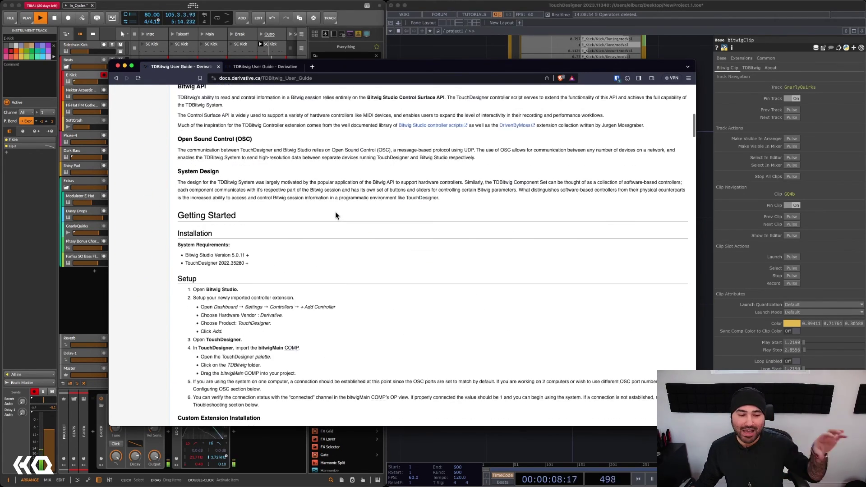
scroll(335, 211, down, 4)
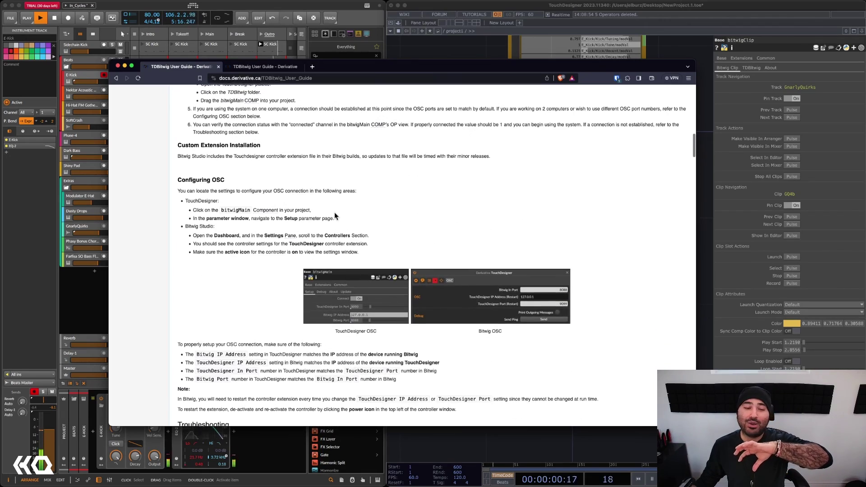
scroll(335, 212, down, 12)
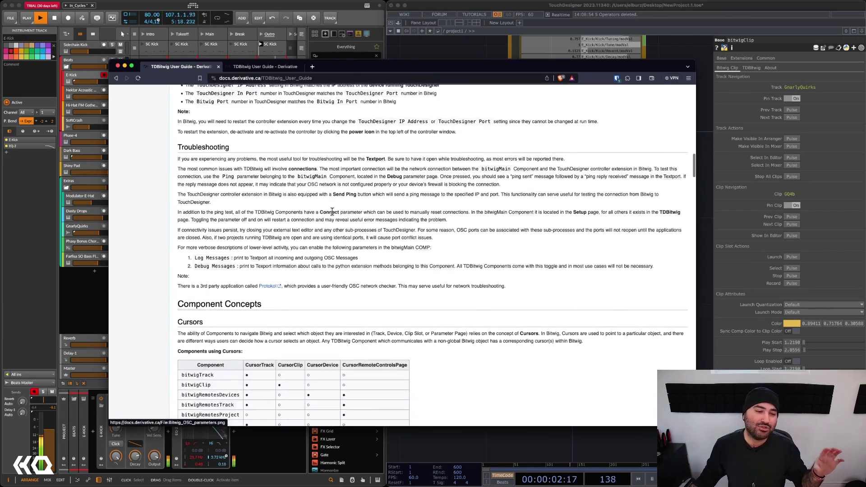
scroll(331, 217, down, 2)
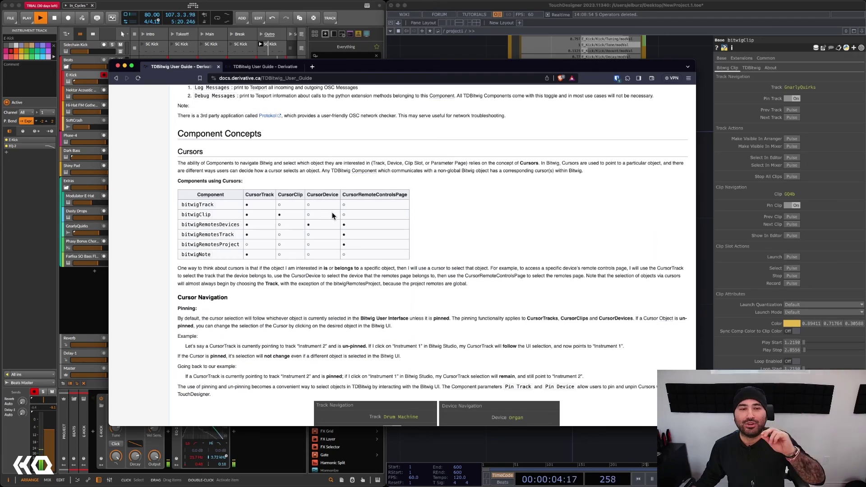
scroll(329, 209, down, 9)
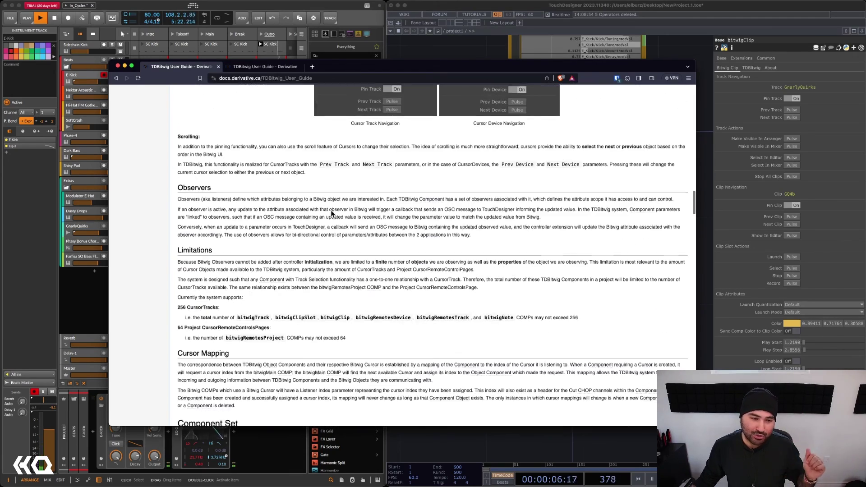
scroll(331, 209, down, 2)
scroll(329, 209, down, 5)
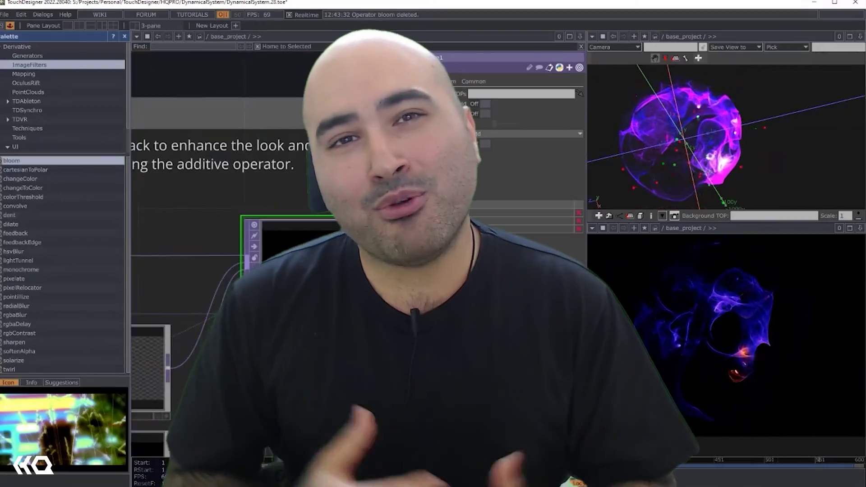
scroll(156, 219, down, 3)
scroll(164, 320, up, 5)
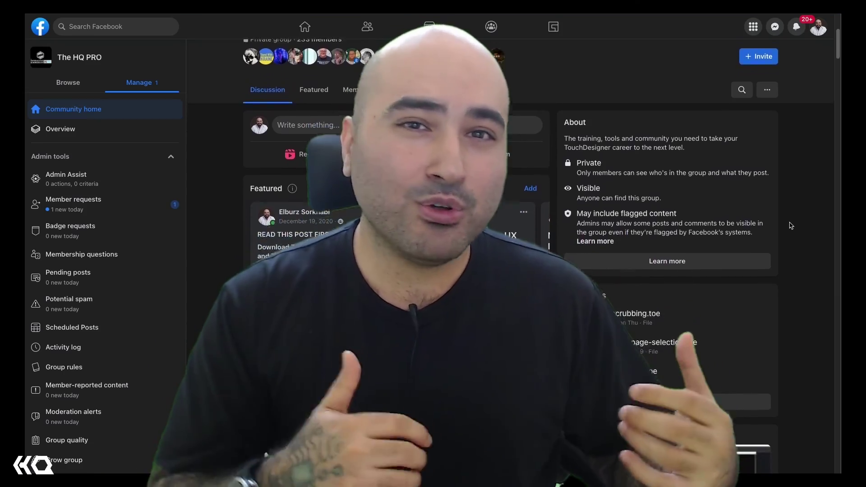
scroll(791, 225, down, 8)
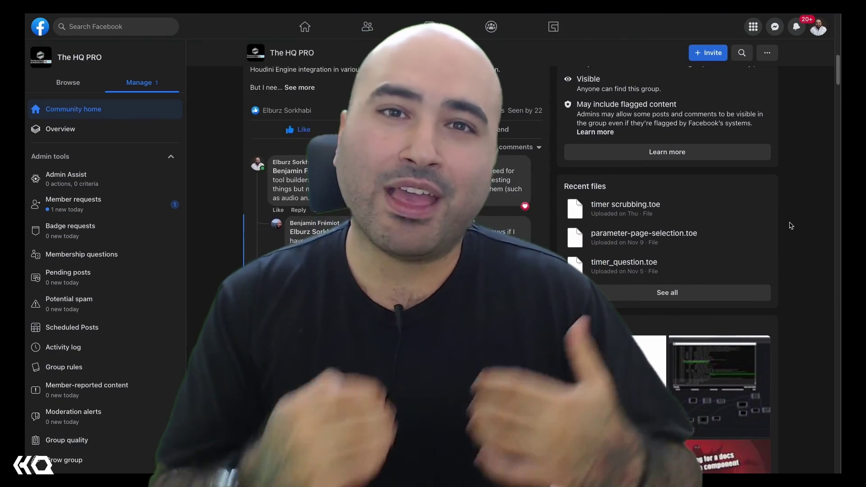
scroll(791, 225, down, 10)
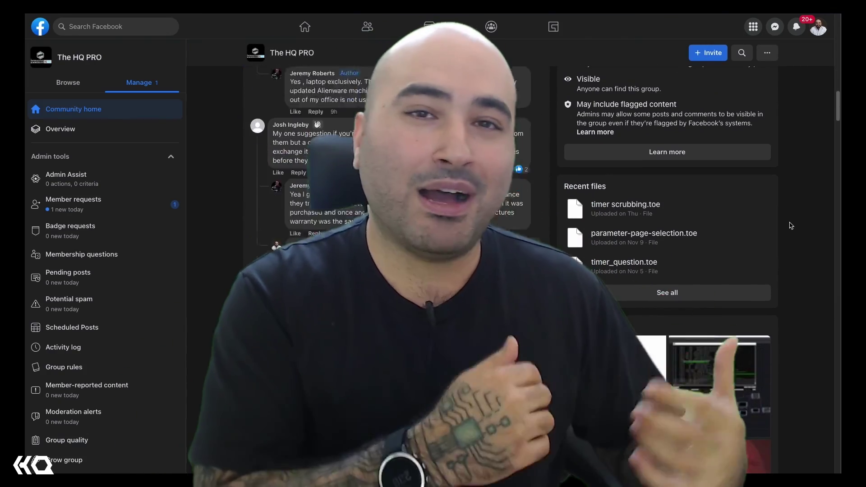
scroll(791, 226, down, 10)
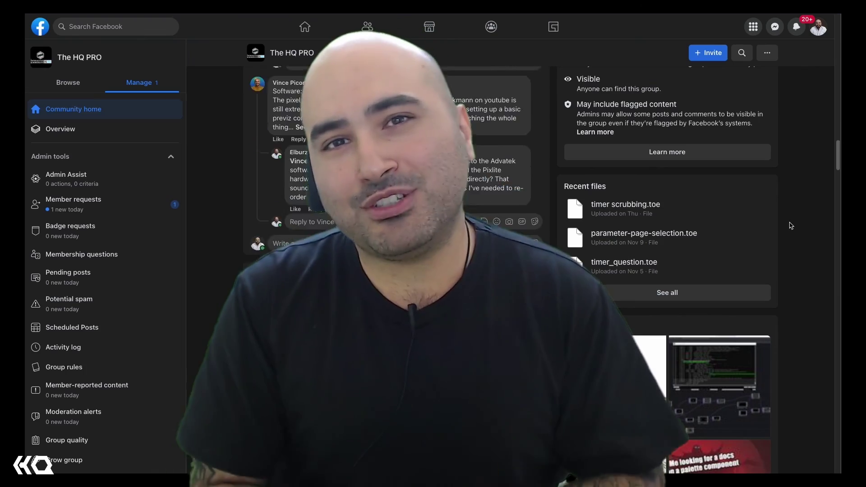
scroll(791, 225, down, 10)
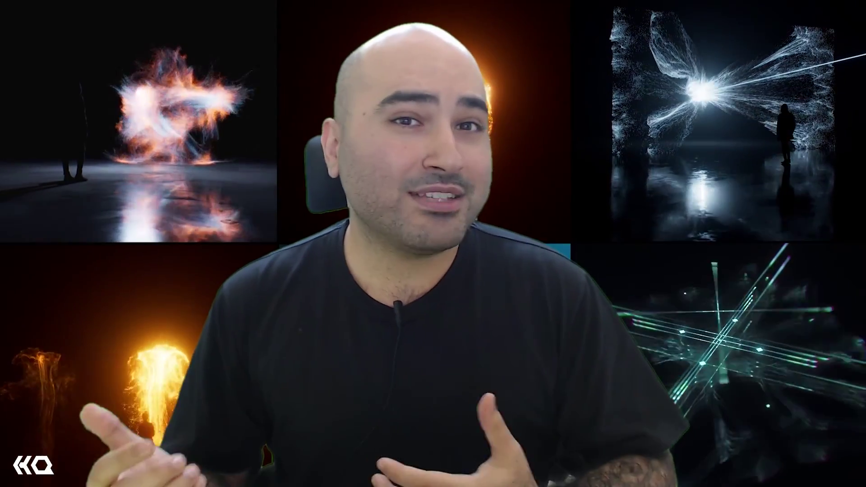